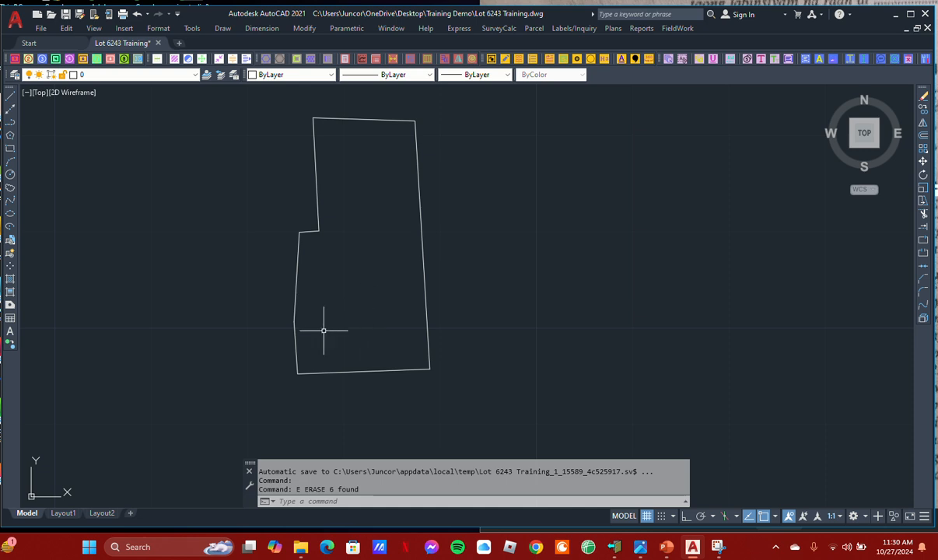
Draw a nearly horizontal line across the lot's lower half and a circle of about 1.2 radius below it
click(10, 94)
click(241, 280)
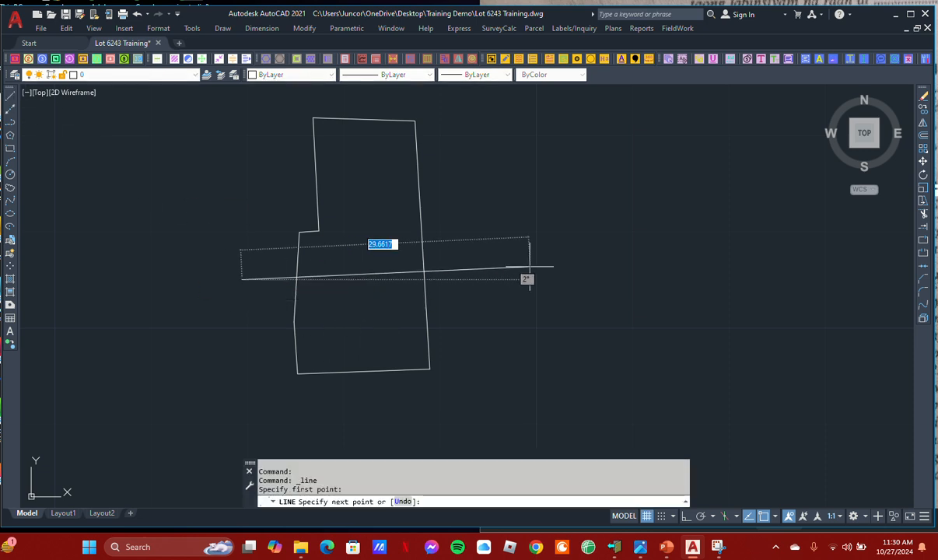
click(499, 296)
key(Escape)
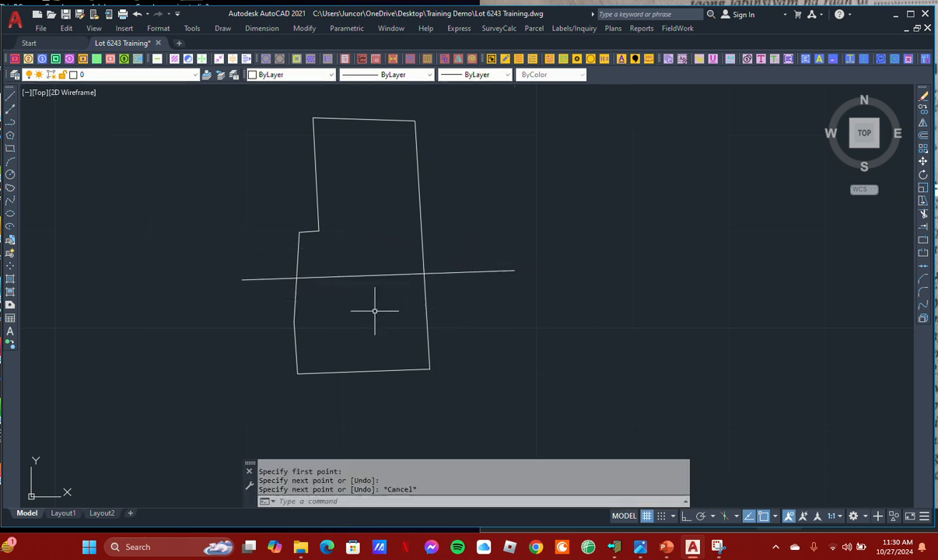
click(10, 174)
click(363, 319)
click(363, 308)
middle_drag(399, 284, 398, 299)
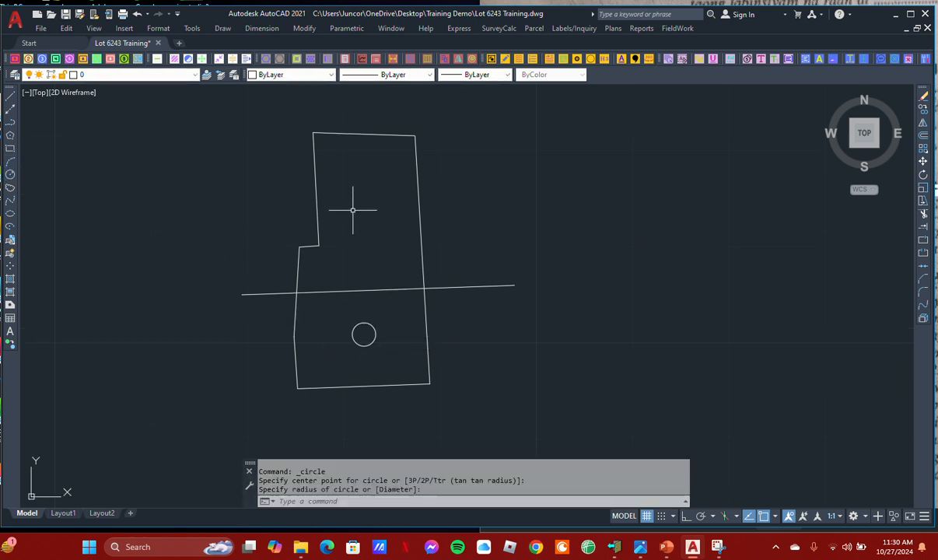
Draw a slanted line from the lot's inner west corner past the east boundary, and a small circle in the area above it
click(11, 94)
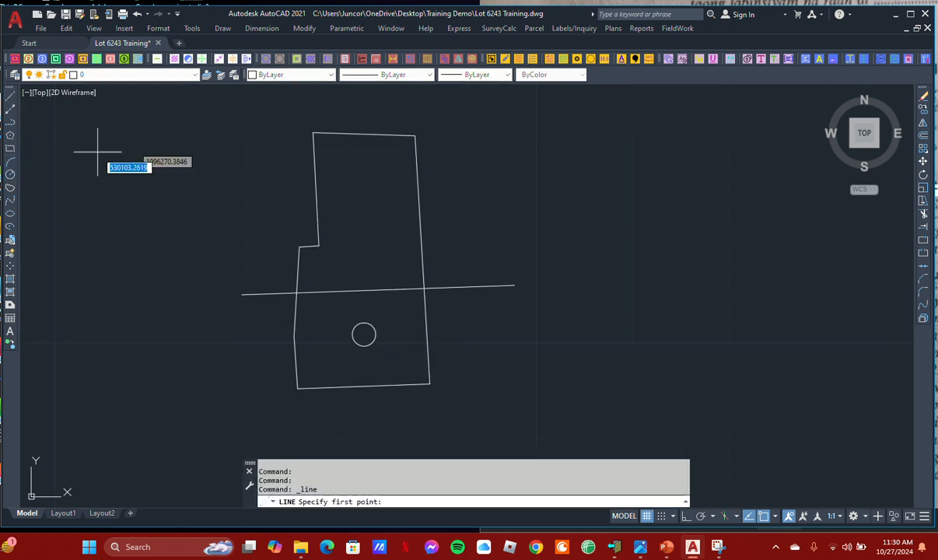
click(318, 245)
click(421, 218)
key(Escape)
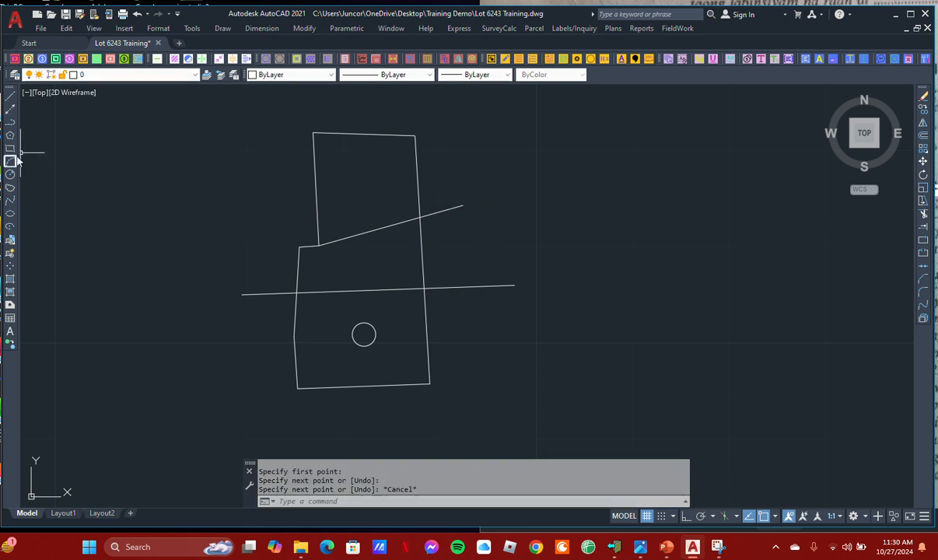
click(10, 174)
scroll(345, 199, up, 4)
click(382, 185)
click(382, 186)
scroll(381, 185, down, 5)
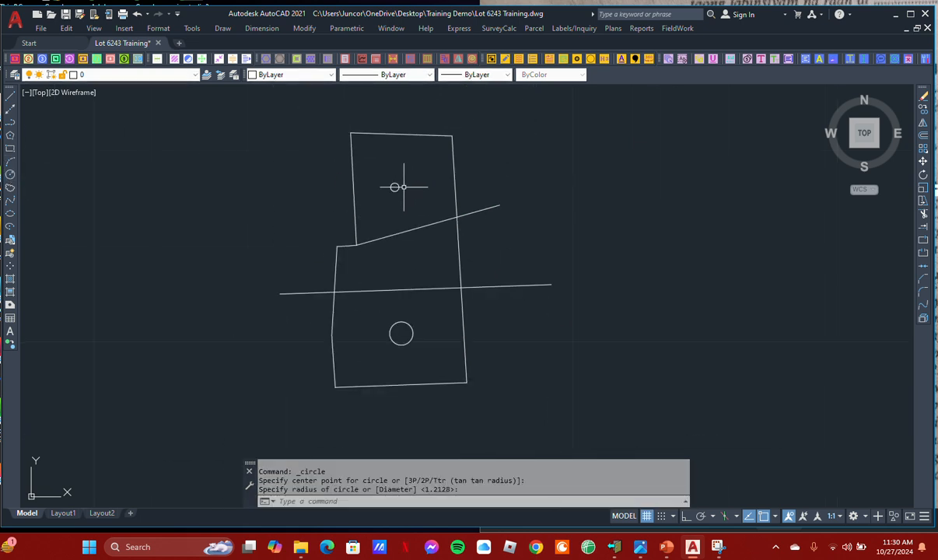
Erase the two dividing lines and both circles inside the lot
middle_drag(378, 257, 383, 241)
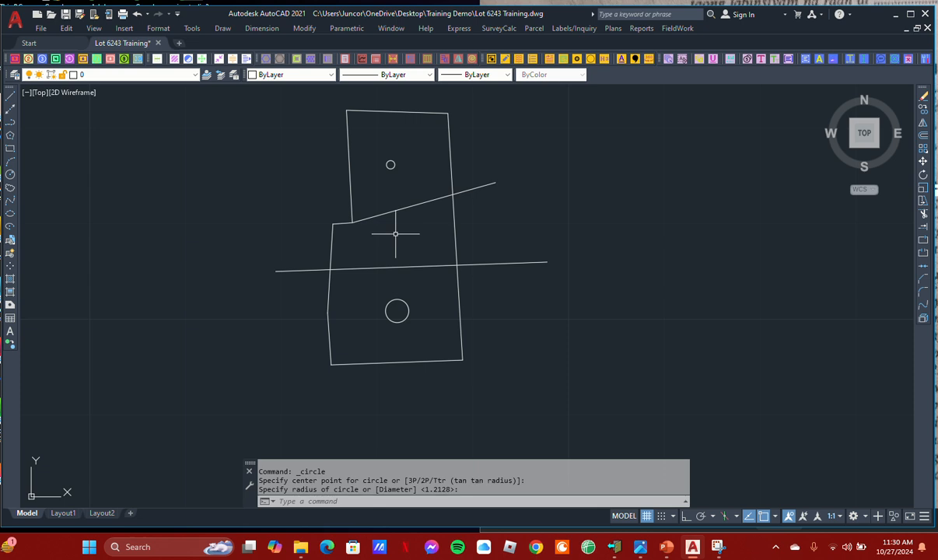
middle_drag(417, 251, 404, 247)
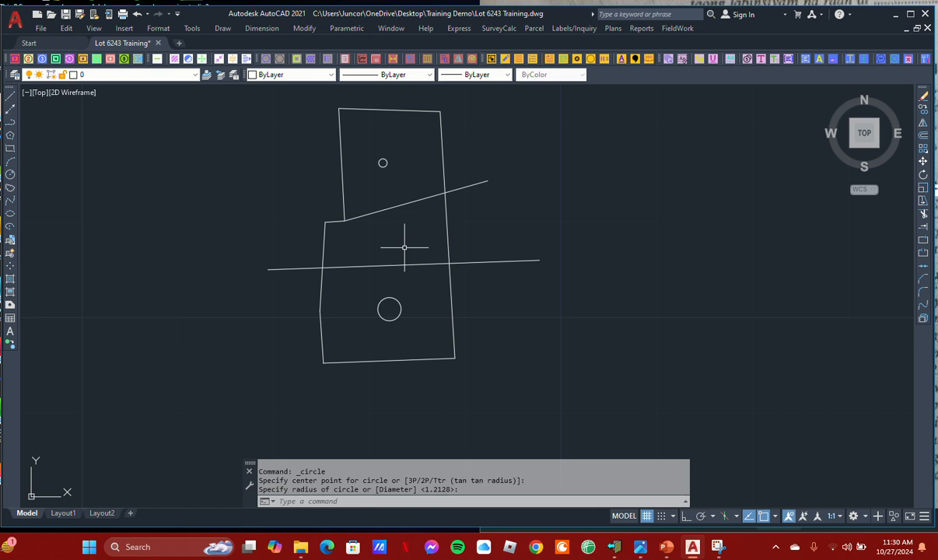
middle_drag(404, 247, 402, 262)
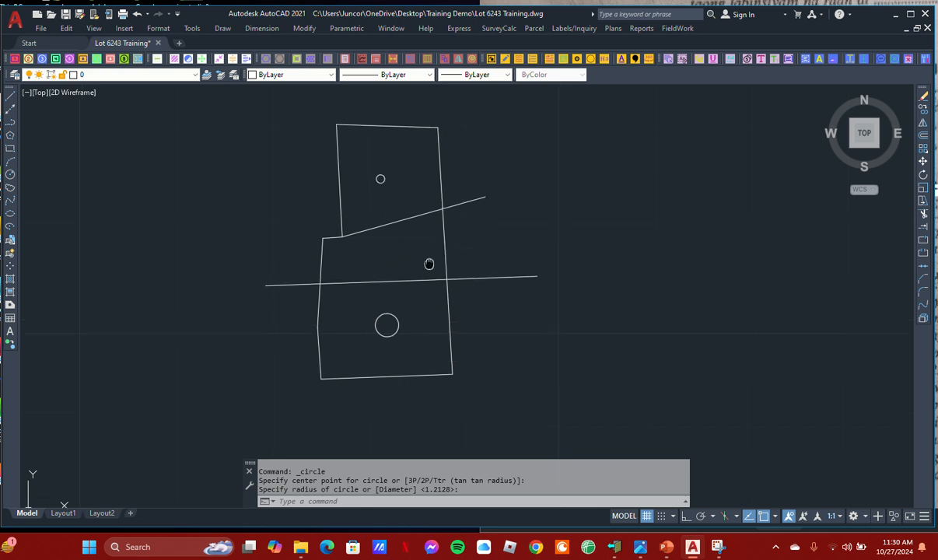
click(415, 340)
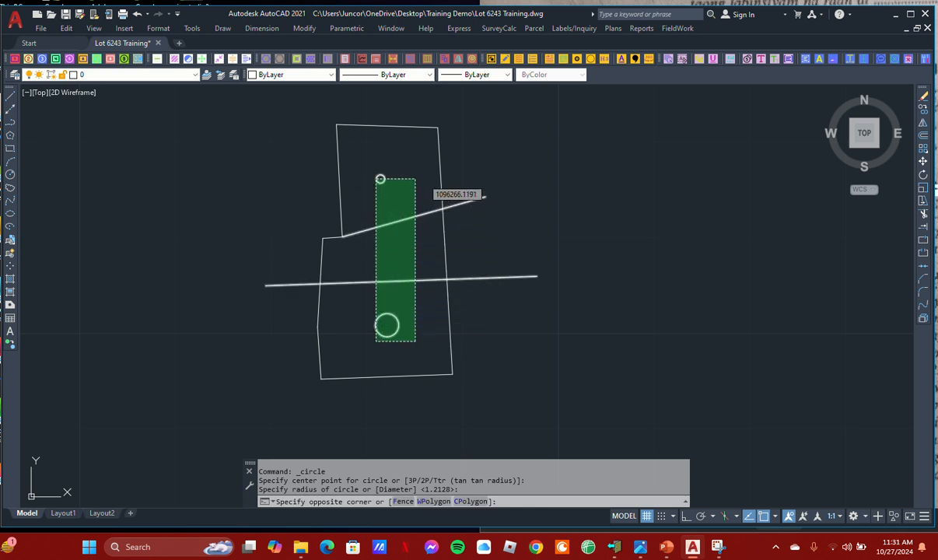
click(378, 178)
text(E)
key(Return)
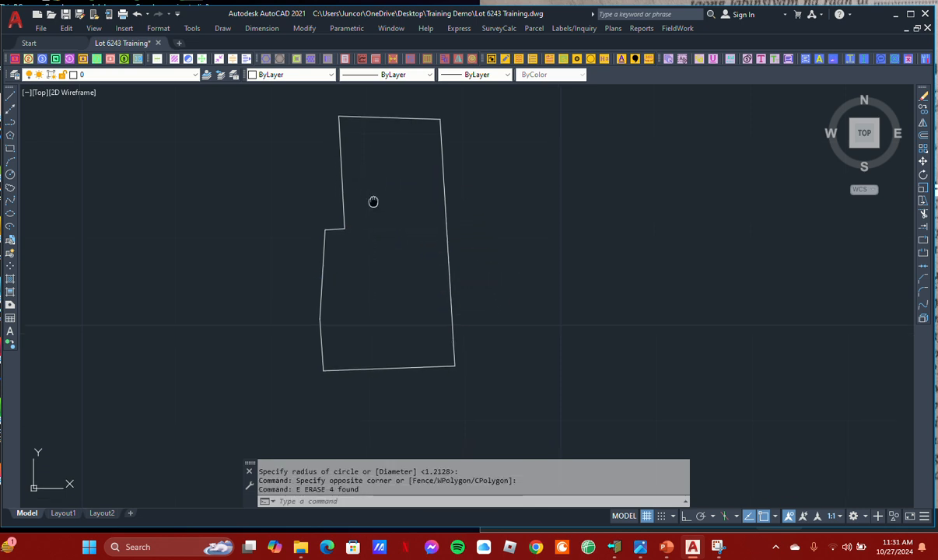
click(10, 95)
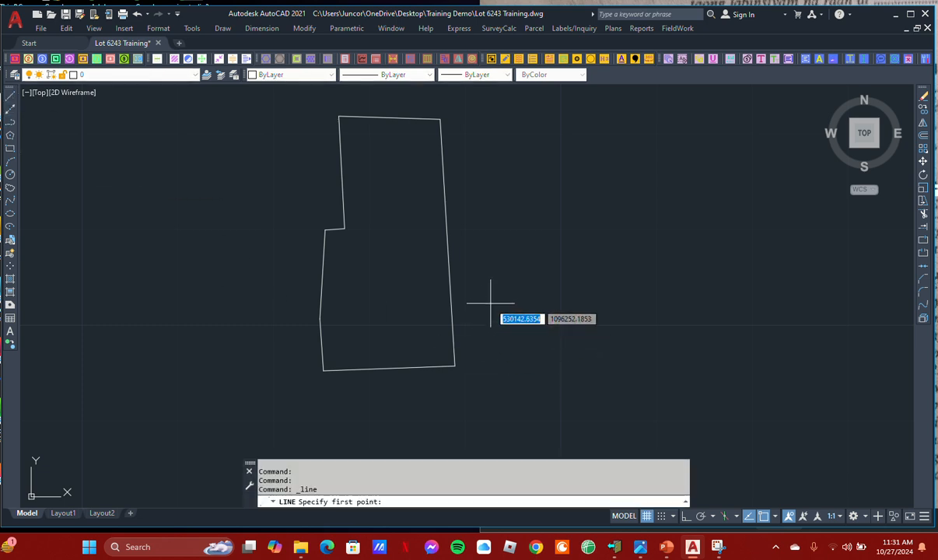
middle_drag(468, 275, 463, 298)
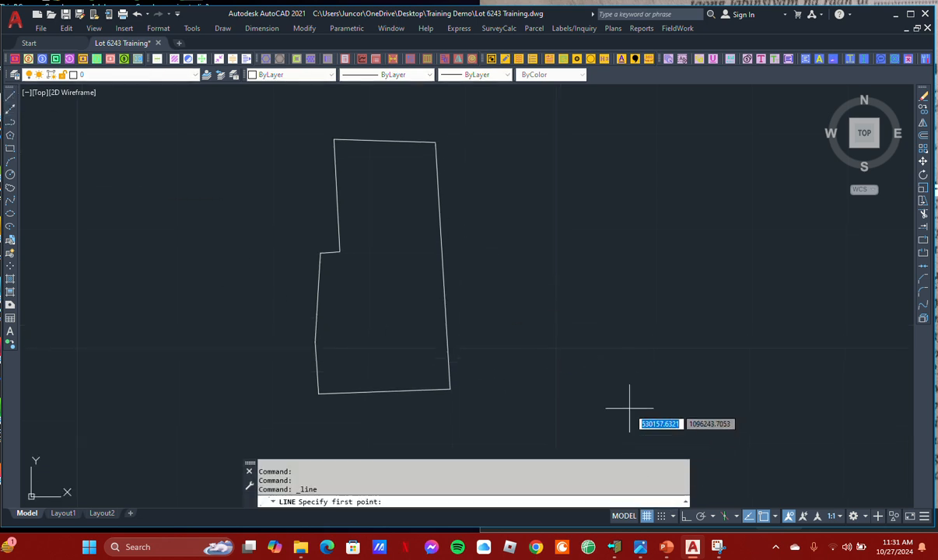
key(Escape)
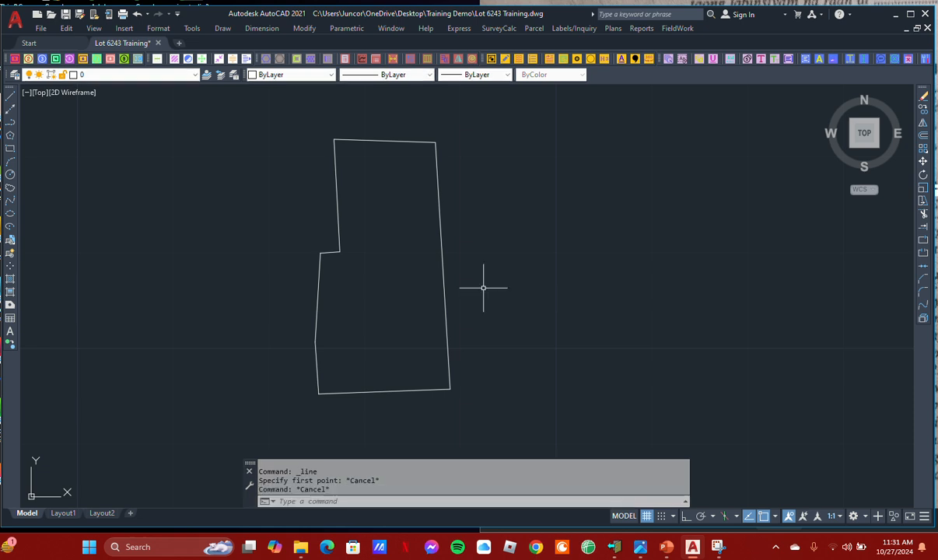
middle_drag(454, 263, 461, 262)
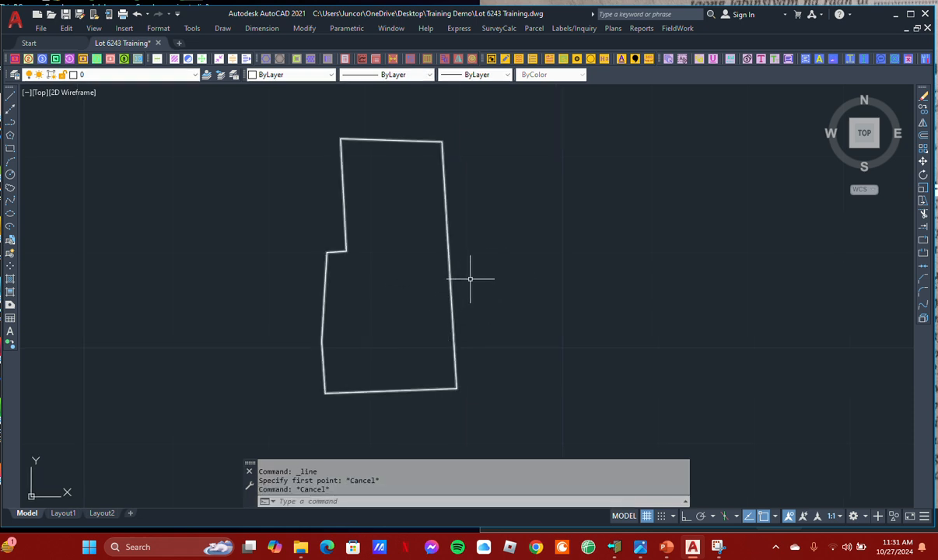
Draw a line just east of the lot, roughly alongside its full east boundary
click(10, 95)
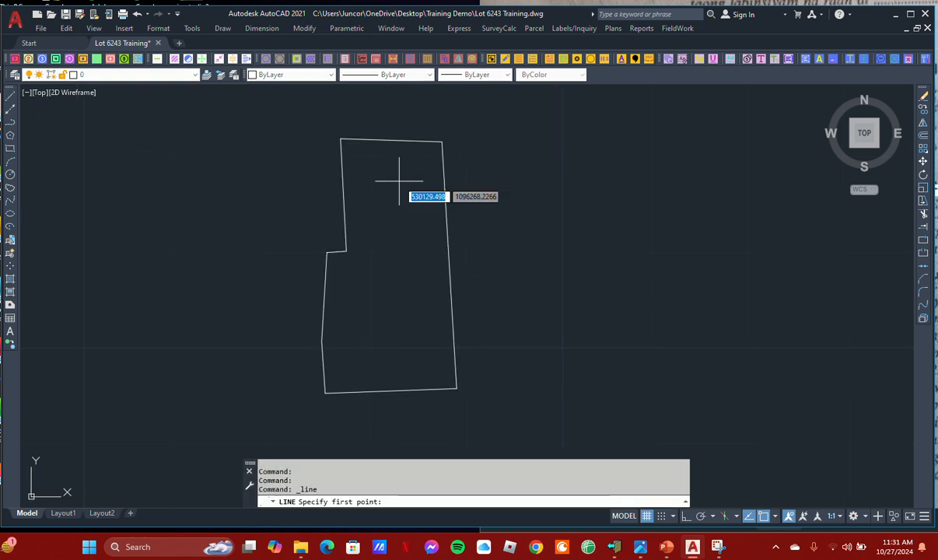
click(495, 122)
click(514, 403)
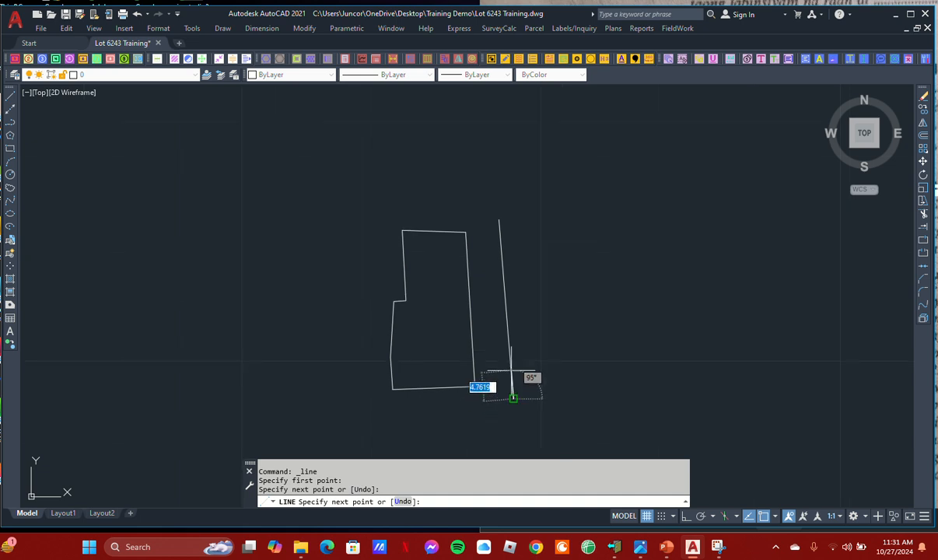
scroll(507, 384, down, 2)
key(Escape)
Draw a horizontal line just north of the lot, extending slightly beyond the top of the eastern line
key(Return)
click(396, 201)
click(504, 202)
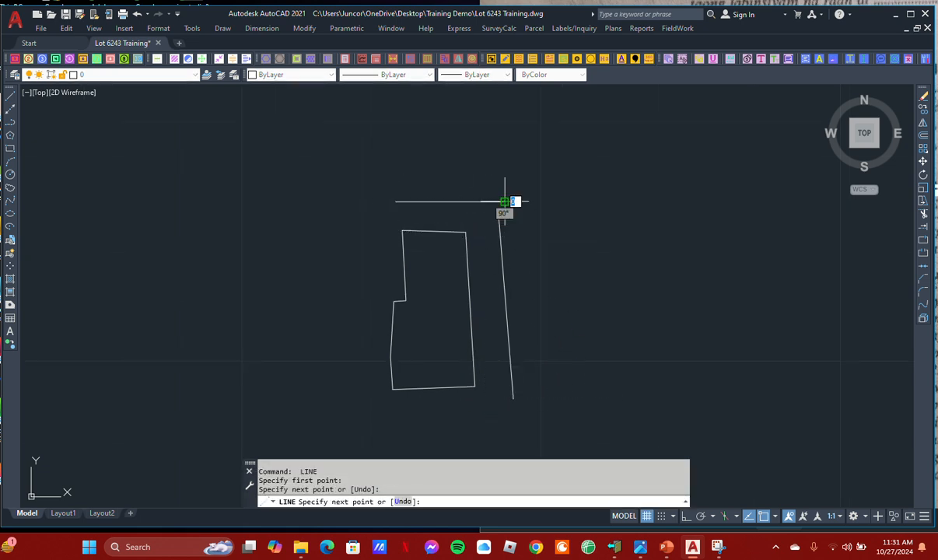
scroll(467, 224, up, 2)
key(Escape)
scroll(460, 209, down, 2)
scroll(465, 215, up, 2)
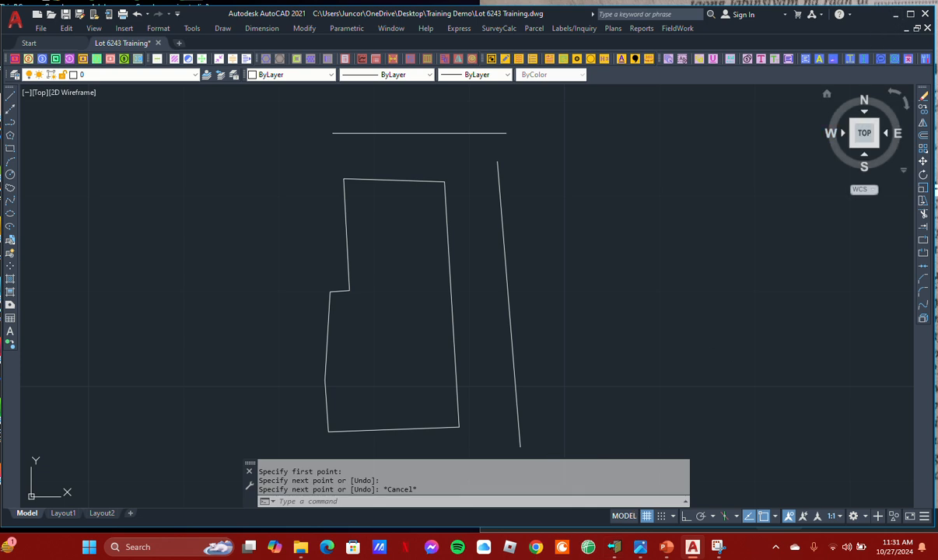
Switch to the image viewer, bring up the cadastral map and examine the red-circled lot and the streets bordering it
click(547, 2)
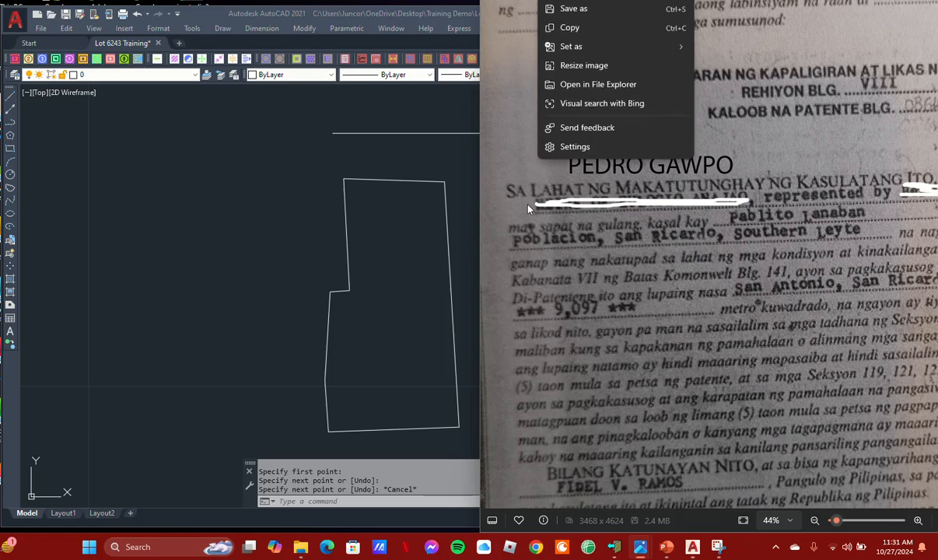
click(512, 294)
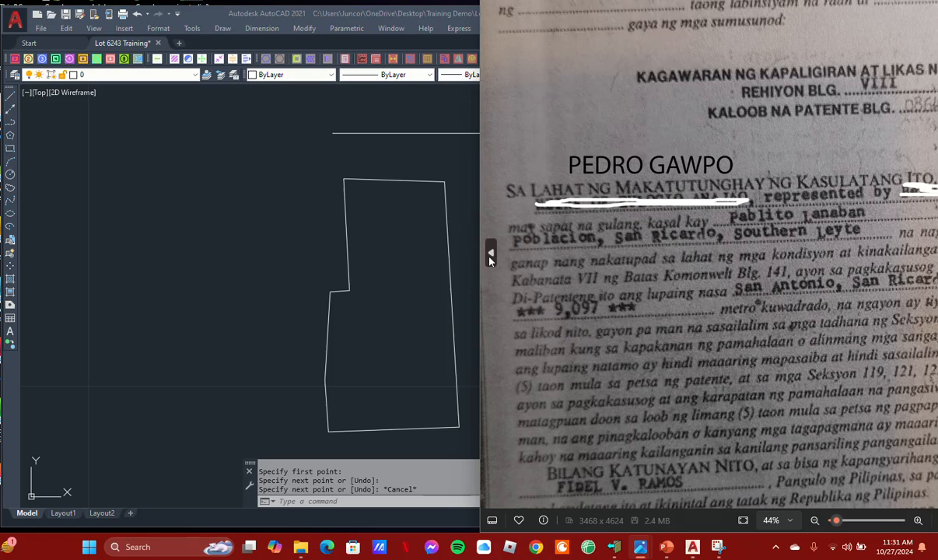
click(490, 255)
click(490, 255)
click(489, 255)
click(490, 255)
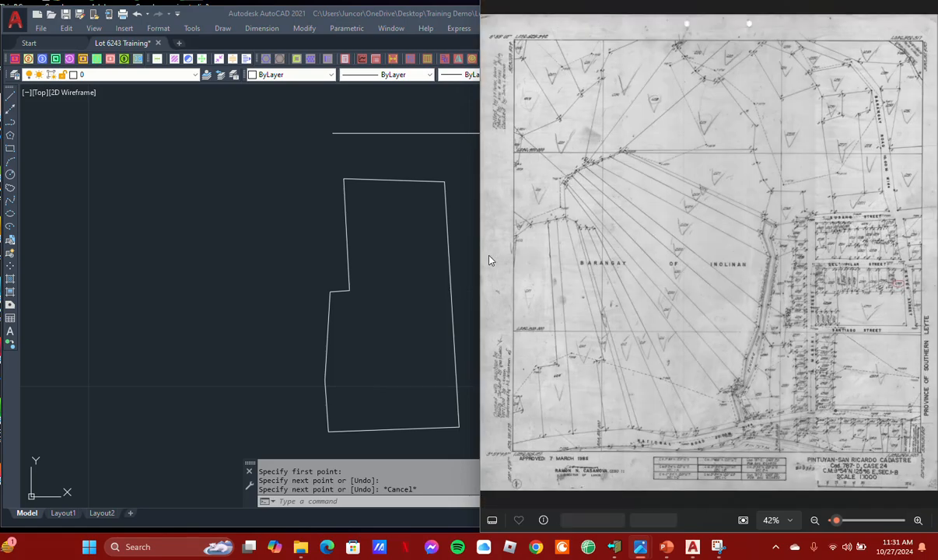
scroll(889, 299, up, 2)
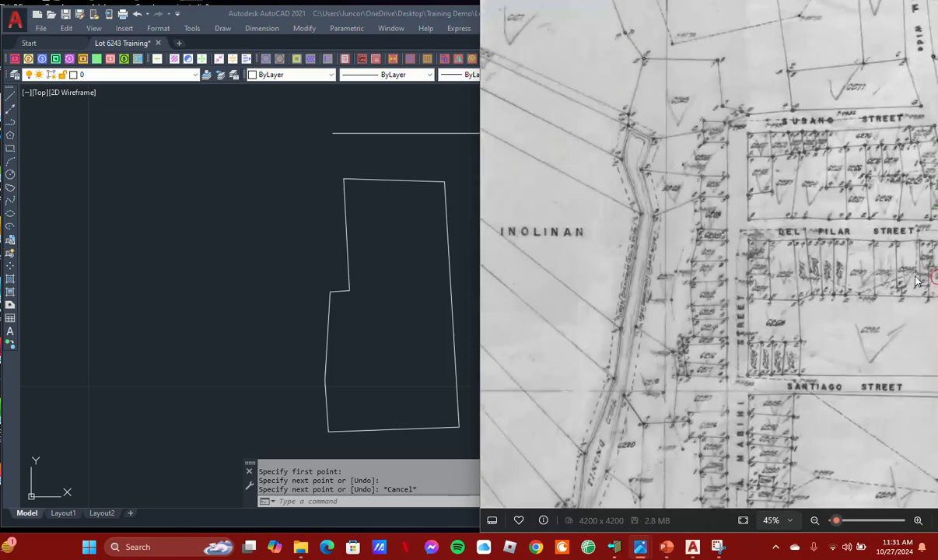
scroll(899, 266, up, 3)
scroll(816, 276, up, 5)
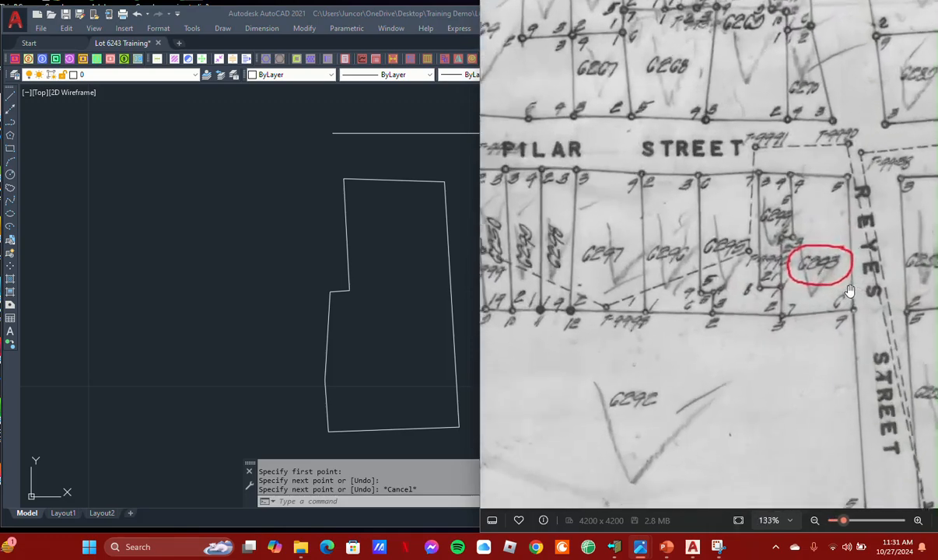
scroll(627, 175, down, 2)
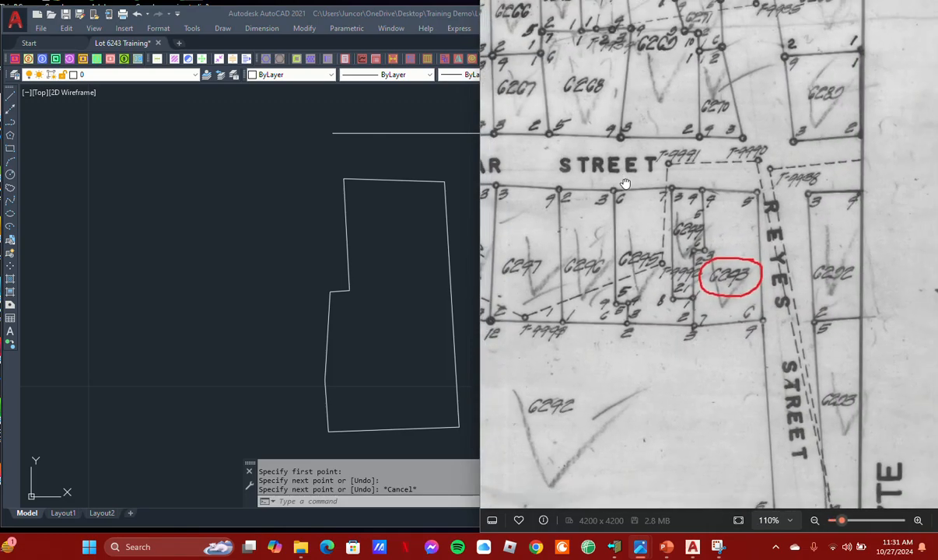
drag(620, 182, 738, 206)
drag(577, 191, 552, 184)
drag(656, 182, 745, 186)
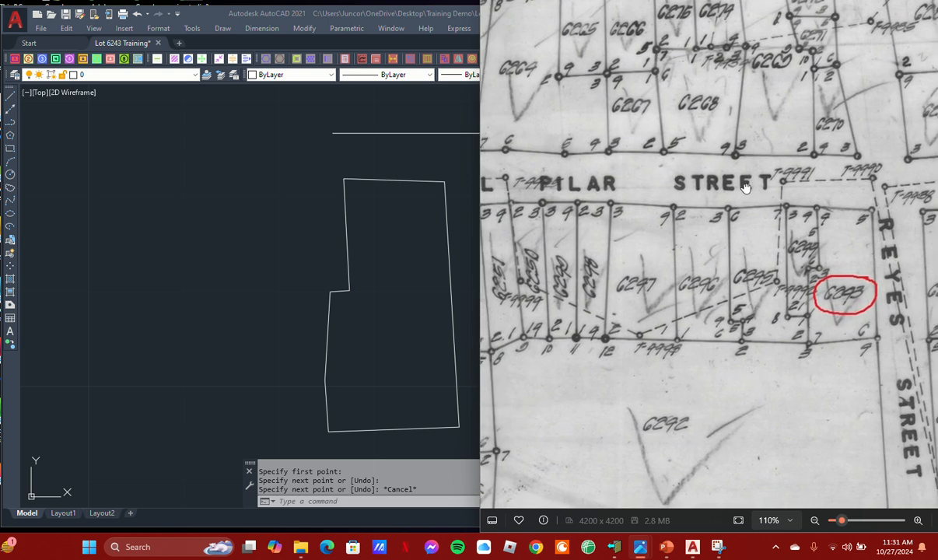
Switch back to AutoCAD and draw a line from west of the lot, ending perpendicular to its east boundary in the lower half
click(396, 229)
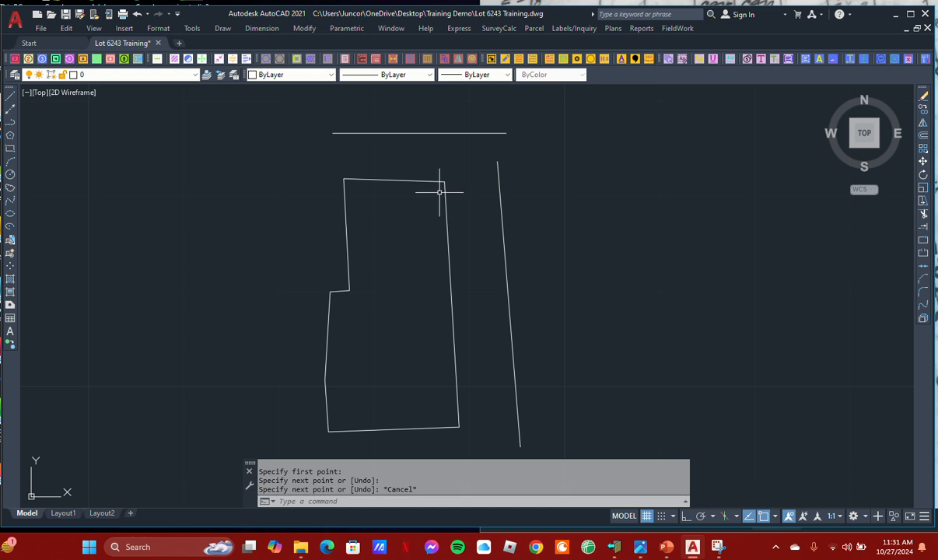
middle_drag(329, 353, 337, 329)
middle_drag(374, 361, 375, 353)
scroll(330, 337, up, 2)
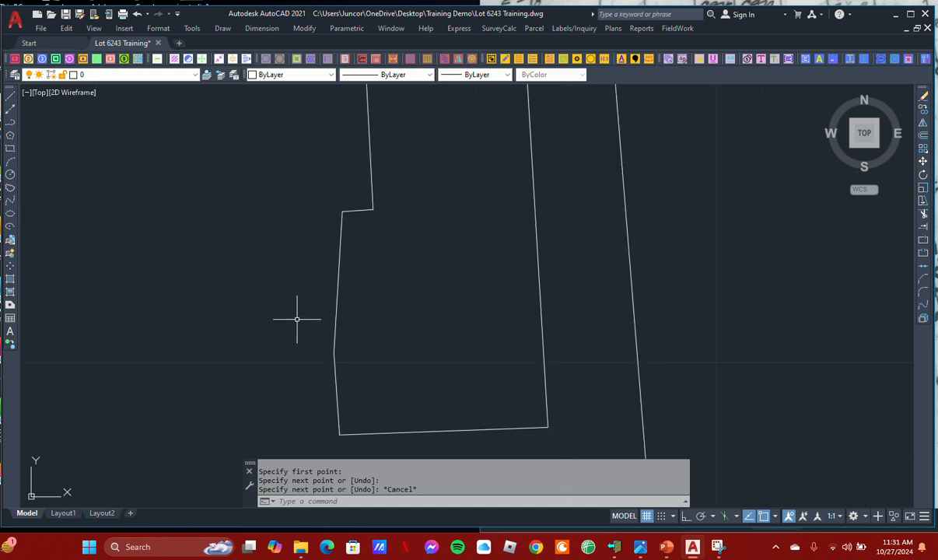
scroll(447, 287, down, 2)
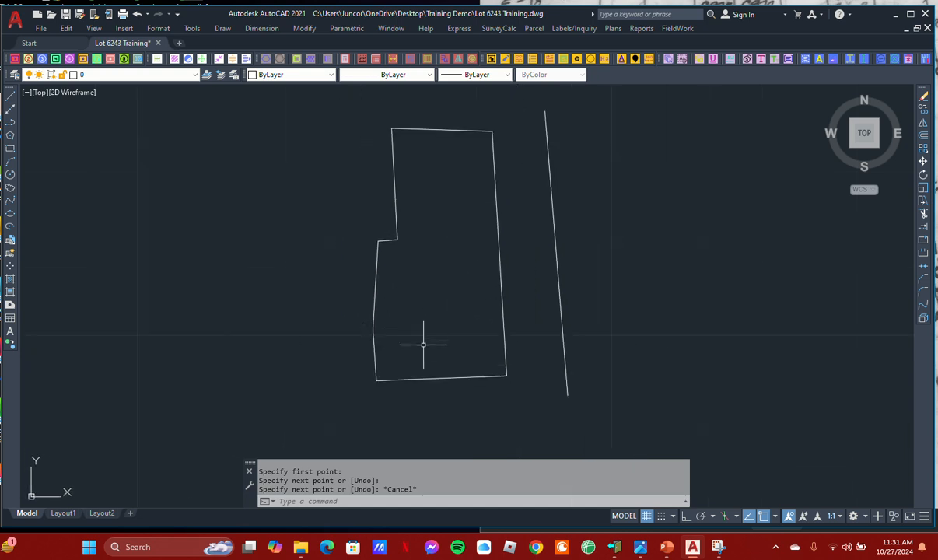
middle_drag(412, 345, 393, 311)
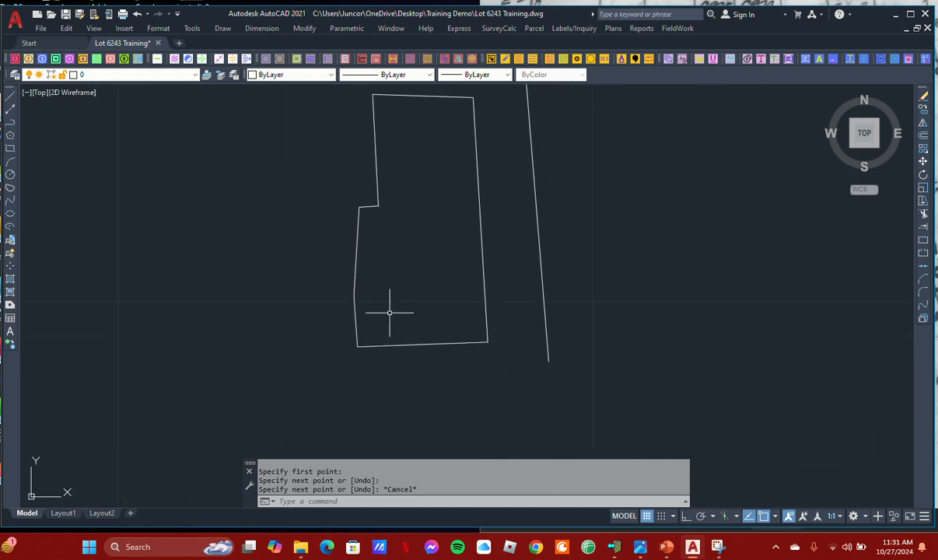
click(10, 95)
click(307, 279)
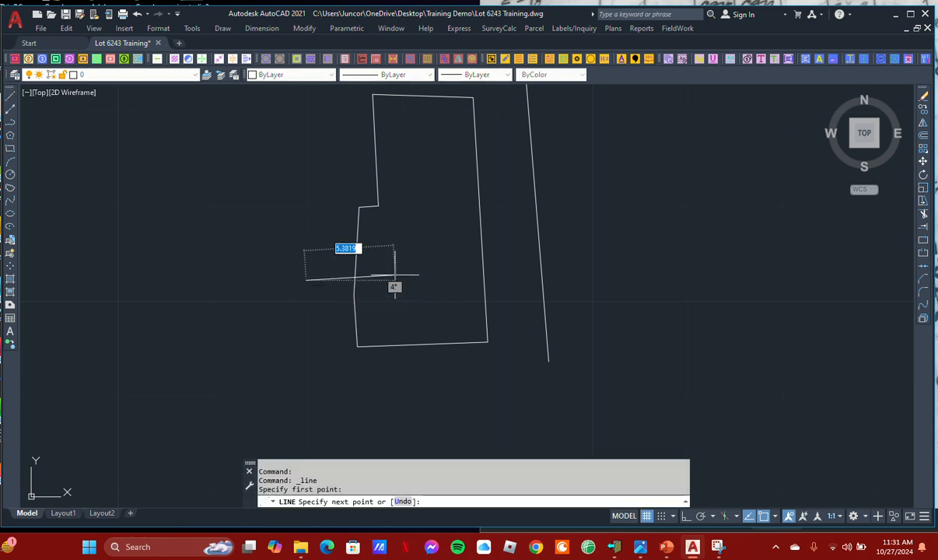
shift+right_click(424, 247)
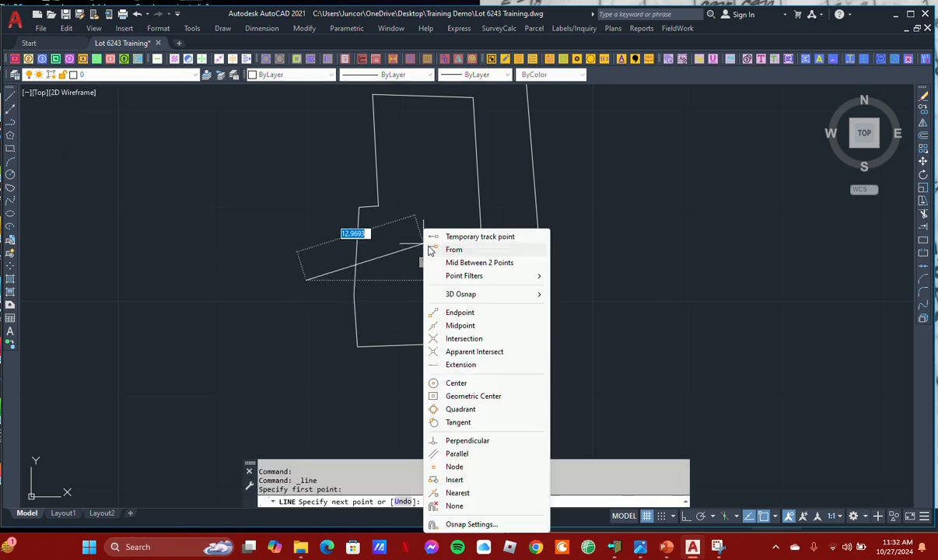
click(468, 421)
click(481, 272)
mouse_move(507, 299)
middle_down()
mouse_move(518, 300)
mouse_move(461, 261)
middle_up()
key(Escape)
scroll(497, 276, up, 2)
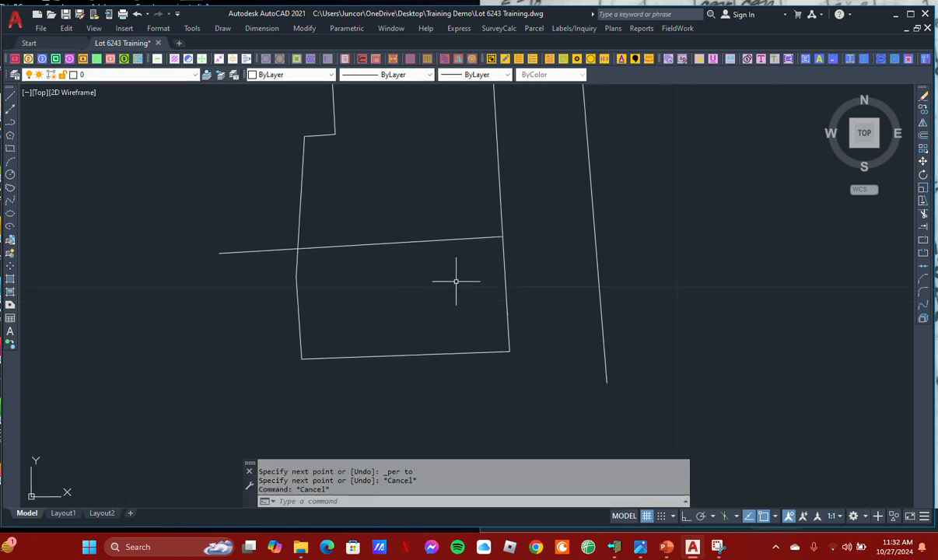
Move the perpendicular line northeast so that its east end reaches the line east of the lot
scroll(395, 267, down, 2)
text(m)
key(space)
click(426, 242)
click(406, 282)
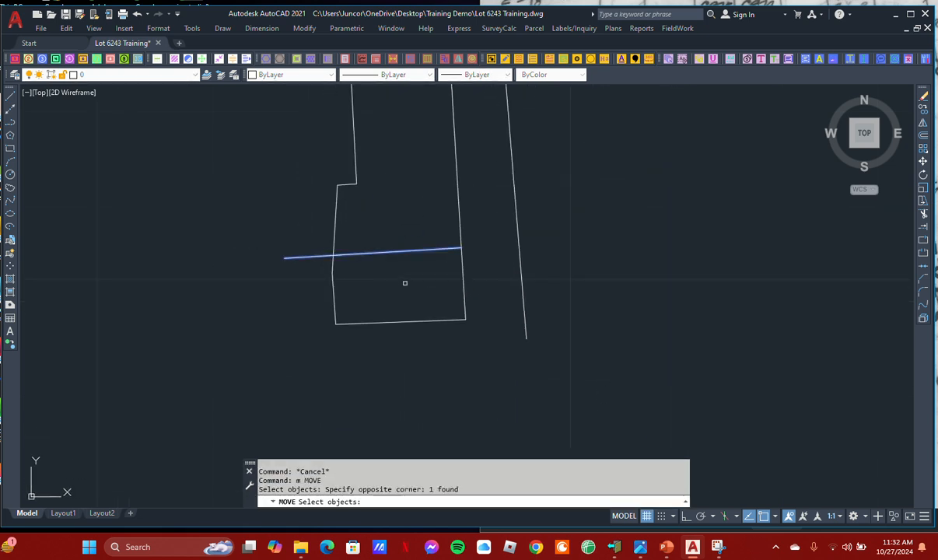
key(space)
click(403, 291)
click(461, 248)
scroll(403, 253, down, 2)
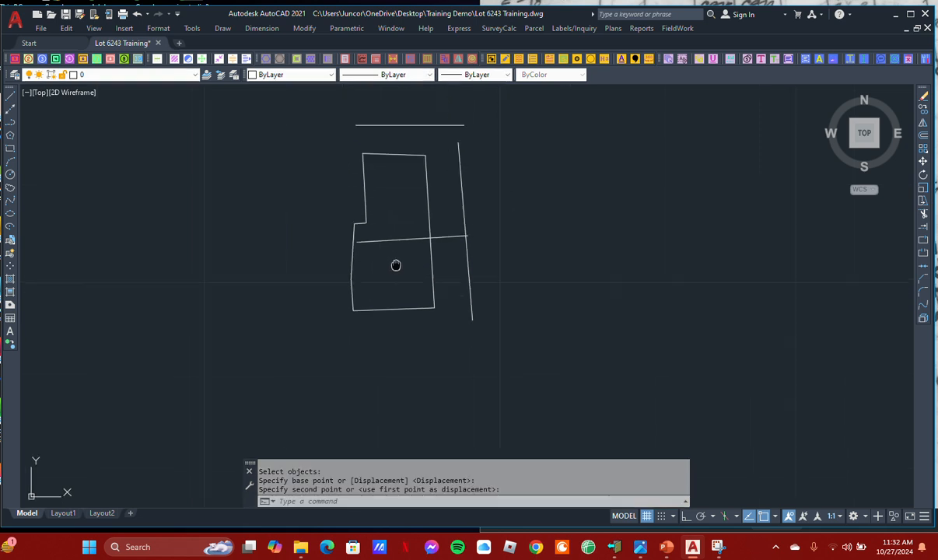
Move the line crossing the lot westward so that it extends past both the west and east boundaries
scroll(396, 263, up, 4)
text(m)
click(391, 263)
click(373, 182)
key(space)
click(419, 268)
click(367, 261)
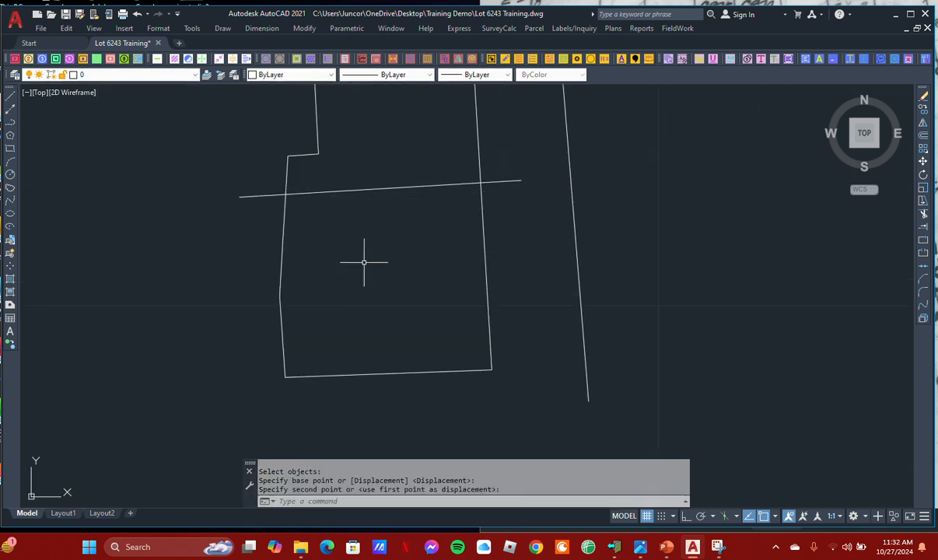
scroll(382, 261, down, 2)
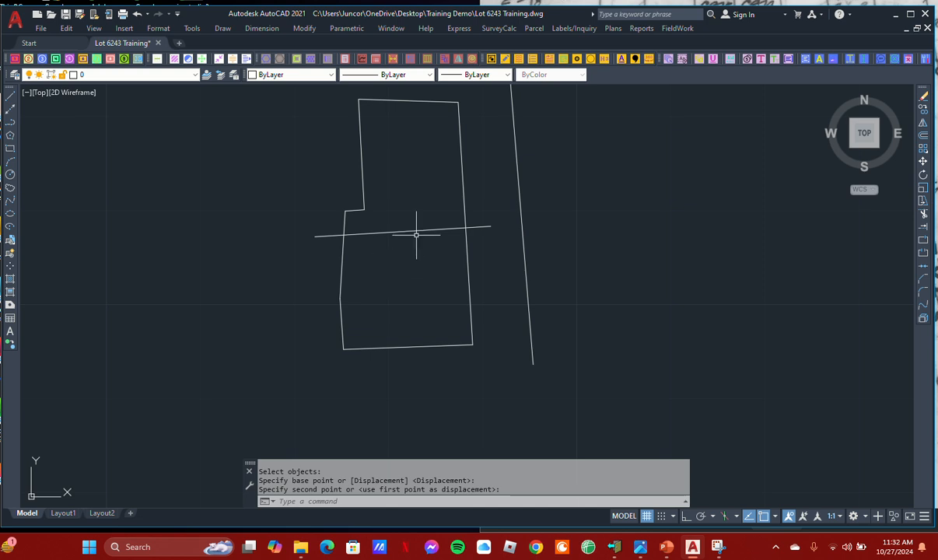
Start a parcel Partition using the Slide Bearing method, with the temporary line erased
click(42, 58)
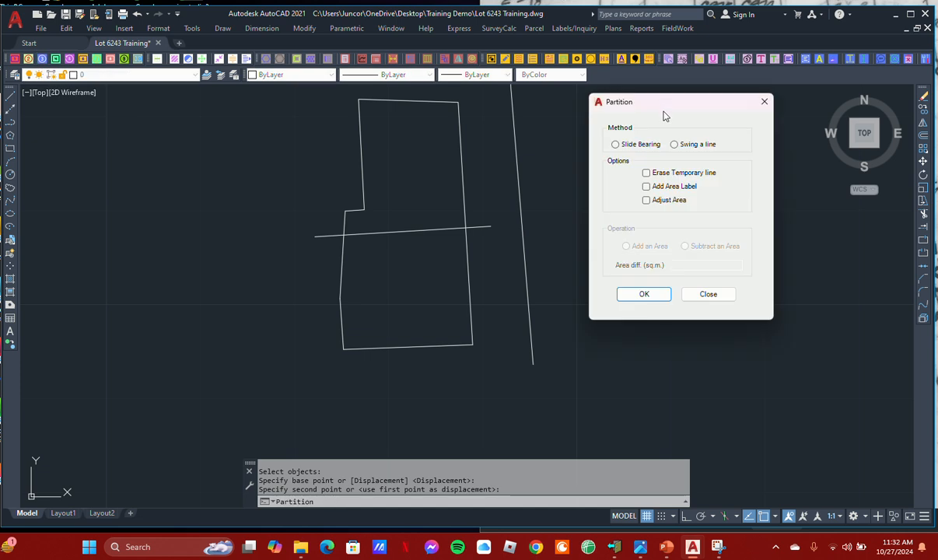
drag(660, 112, 633, 123)
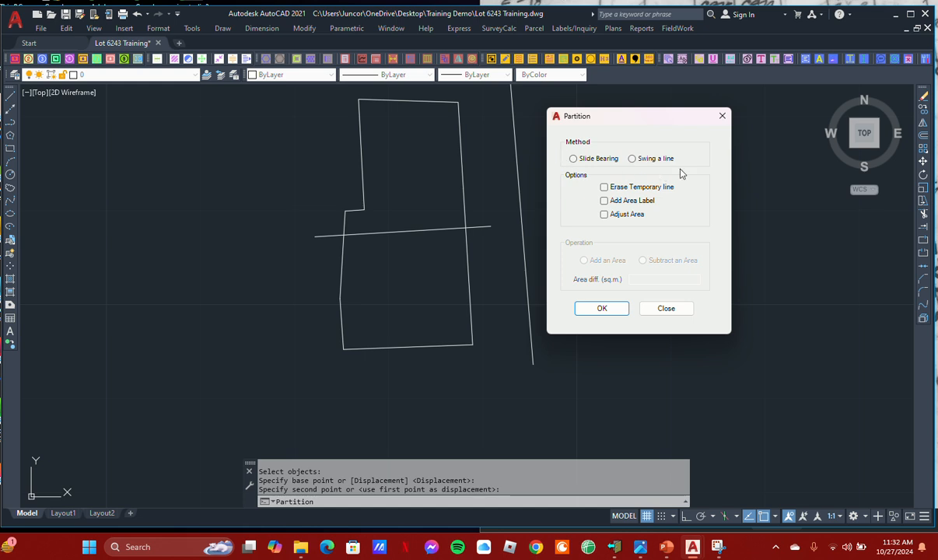
click(573, 160)
click(604, 187)
click(589, 310)
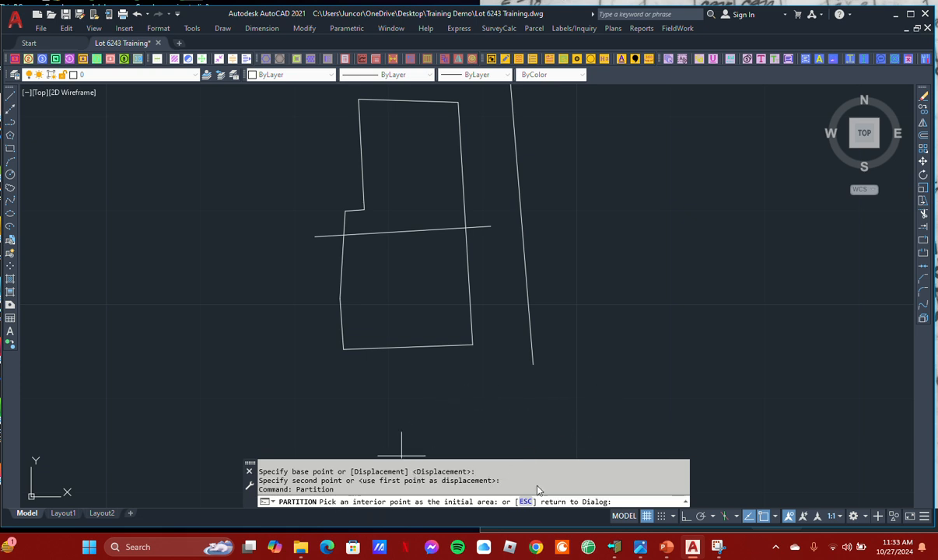
Partition the southern part of the lot to 100 sq.m. by sliding the crossing line at its same bearing
click(404, 279)
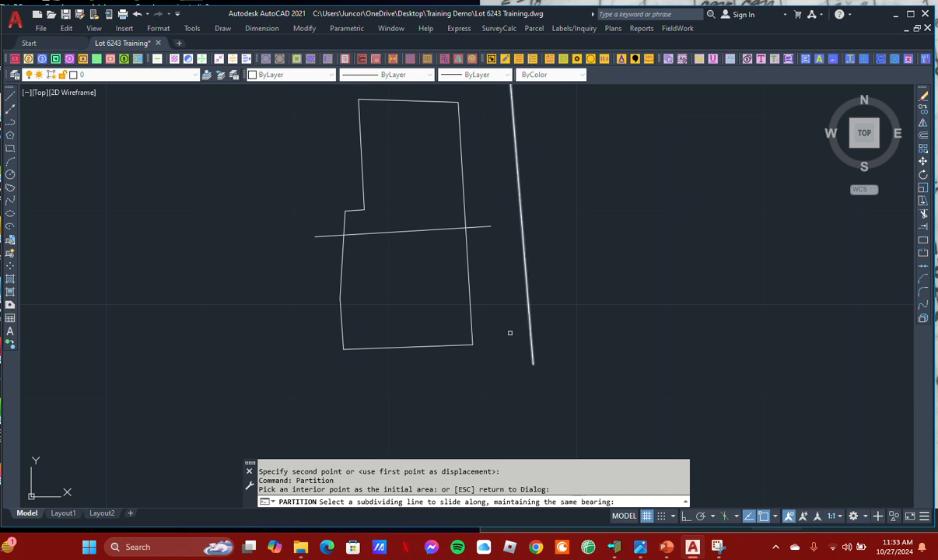
click(412, 230)
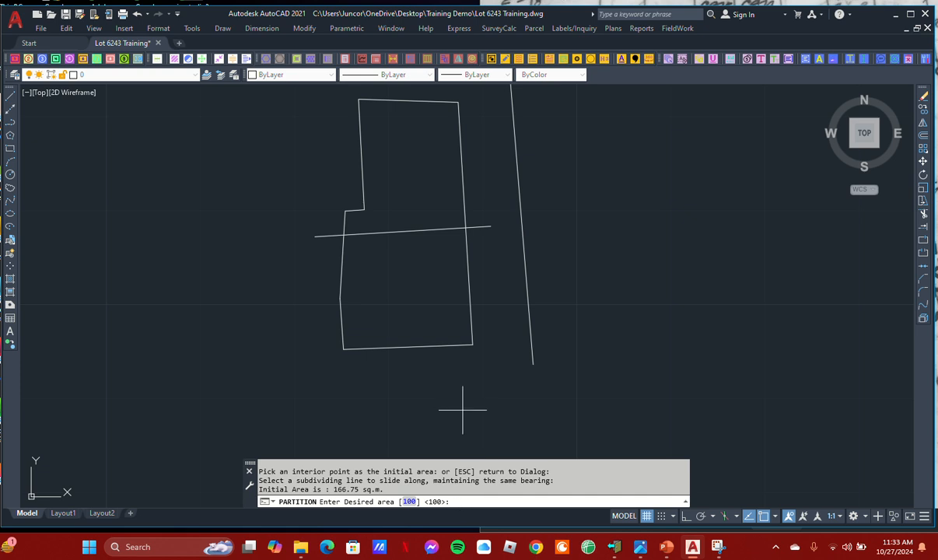
text(11)
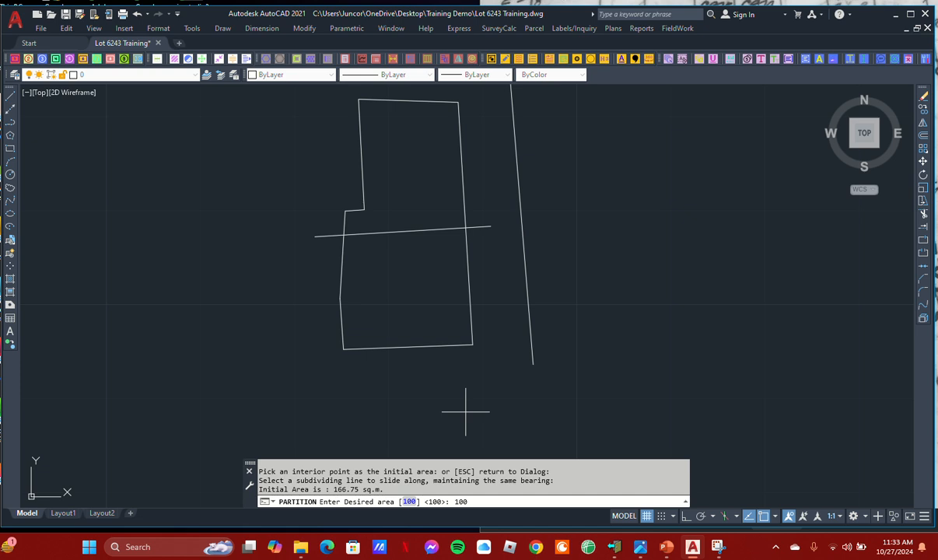
key(Return)
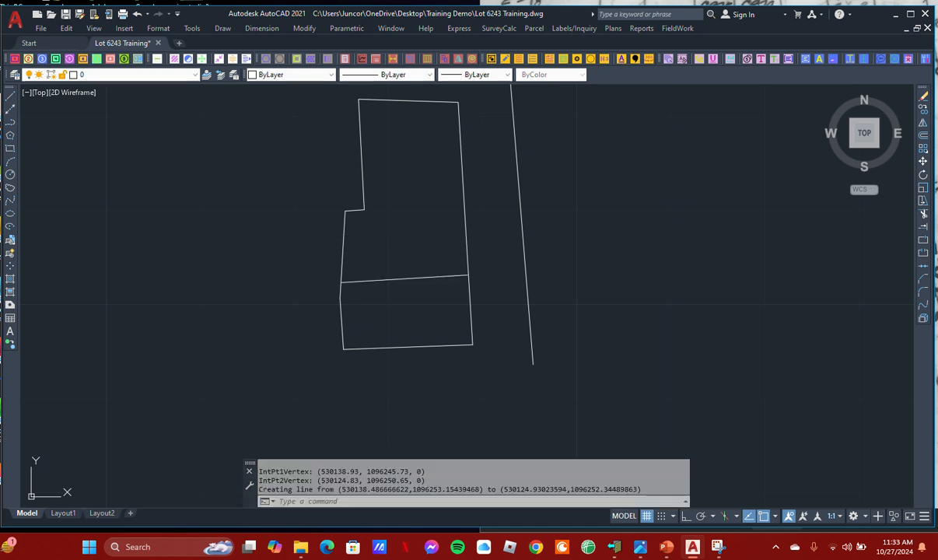
scroll(397, 277, up, 3)
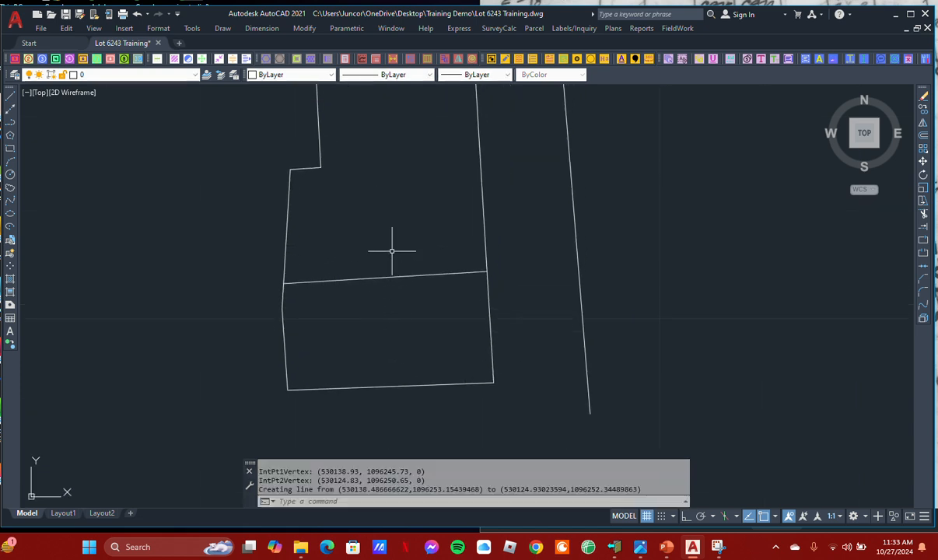
scroll(391, 273, down, 2)
mouse_move(394, 274)
middle_down()
mouse_move(389, 304)
mouse_move(374, 315)
mouse_move(379, 290)
mouse_move(390, 268)
mouse_move(379, 313)
middle_up()
Place an area label inside the southern parcel to check its size
click(533, 28)
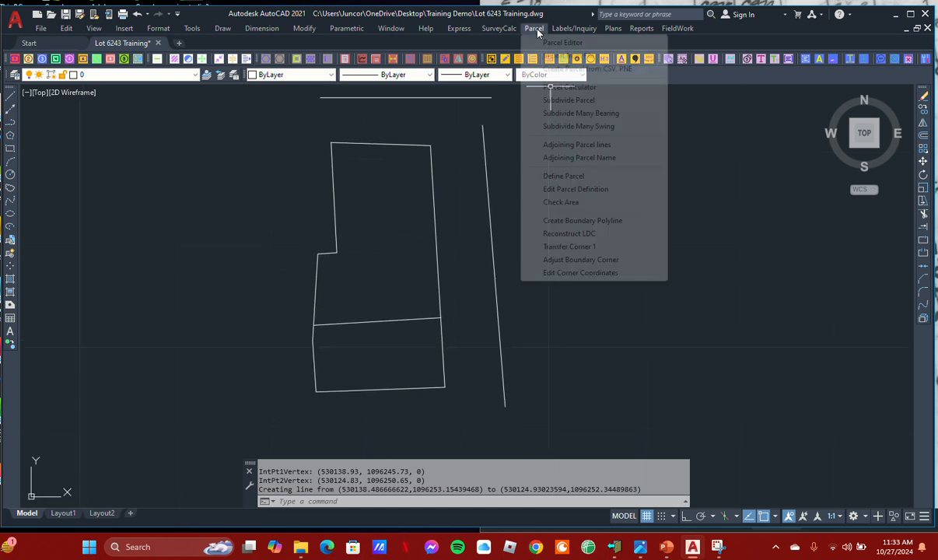
mouse_move(573, 31)
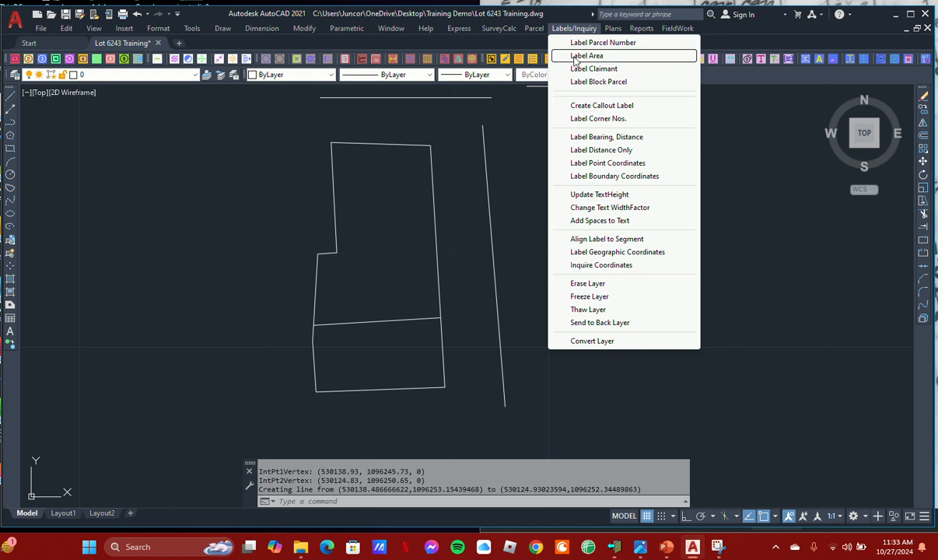
click(586, 56)
click(454, 363)
scroll(376, 358, up, 5)
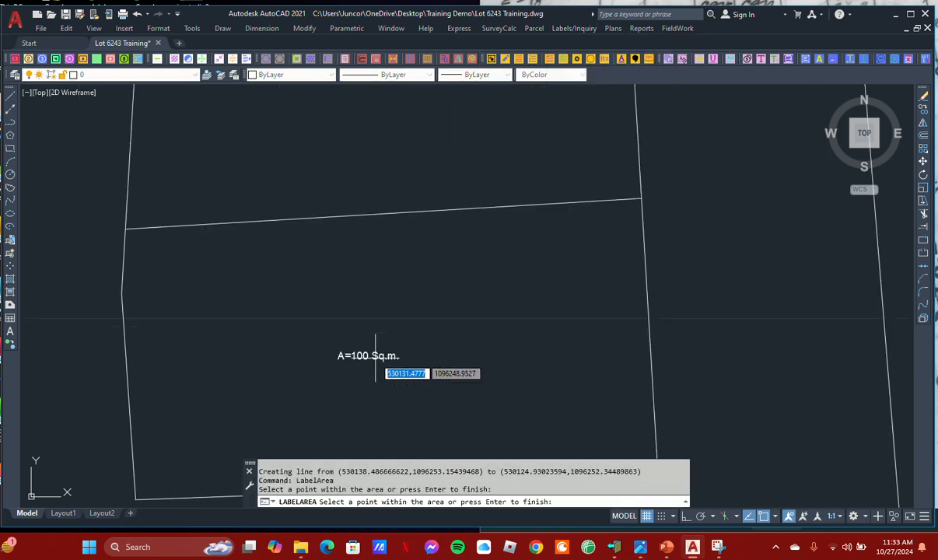
scroll(416, 328, down, 4)
scroll(399, 342, up, 4)
key(Return)
click(509, 369)
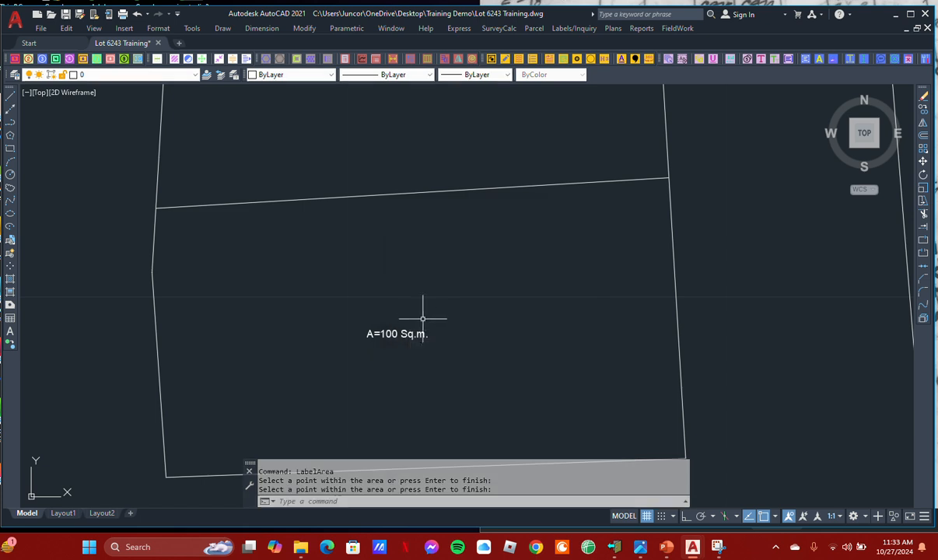
Erase the area label in the southern parcel
click(425, 318)
click(418, 354)
scroll(437, 340, down, 2)
text(e)
key(space)
middle_drag(430, 322, 415, 369)
scroll(410, 309, down, 2)
middle_drag(410, 308, 411, 340)
middle_drag(412, 288, 407, 327)
scroll(404, 262, down, 2)
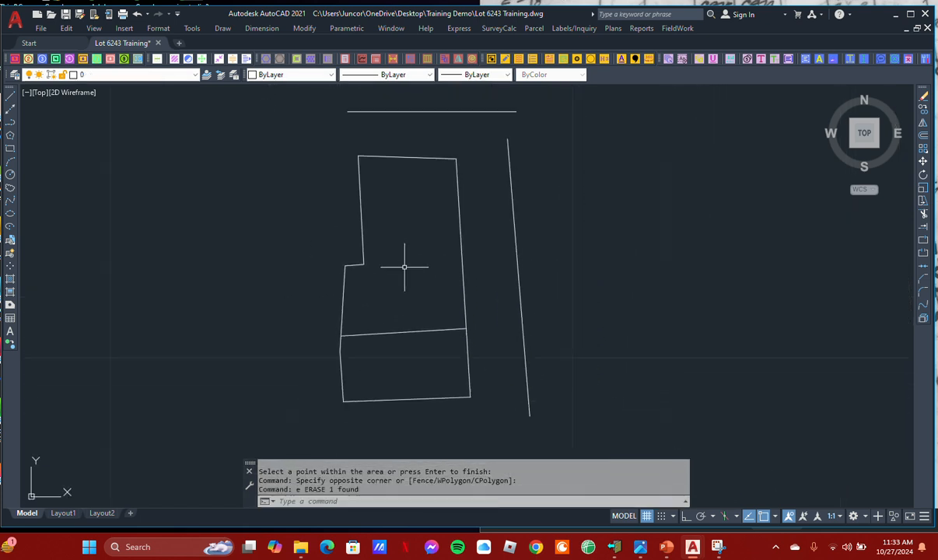
Draw a diagonal line from the inner corner of the west-side notch northeast past the lot's east boundary
scroll(405, 262, up, 2)
mouse_move(404, 265)
middle_down()
mouse_move(398, 316)
mouse_move(405, 257)
mouse_move(397, 283)
middle_up()
scroll(398, 274, down, 2)
scroll(405, 257, up, 2)
middle_drag(375, 145, 359, 174)
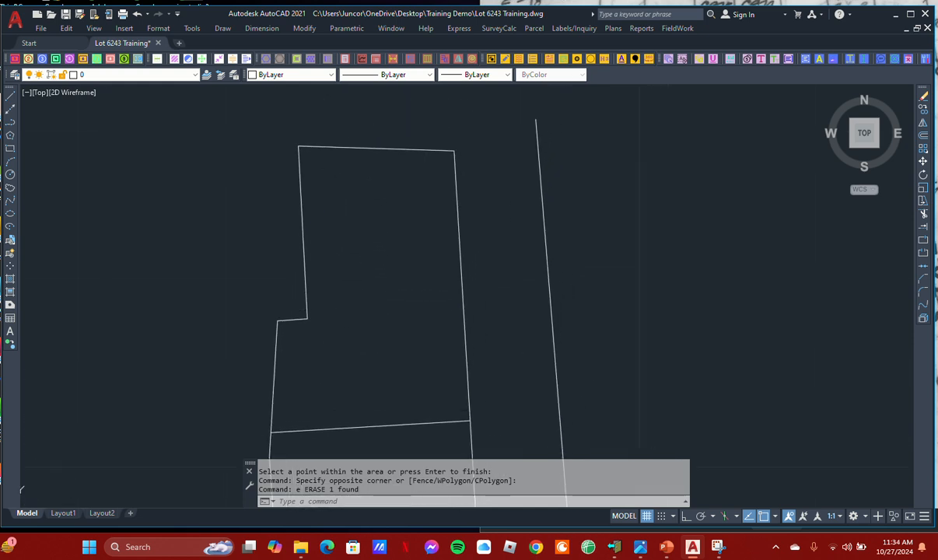
mouse_move(366, 225)
middle_down()
mouse_move(360, 211)
mouse_move(380, 215)
middle_up()
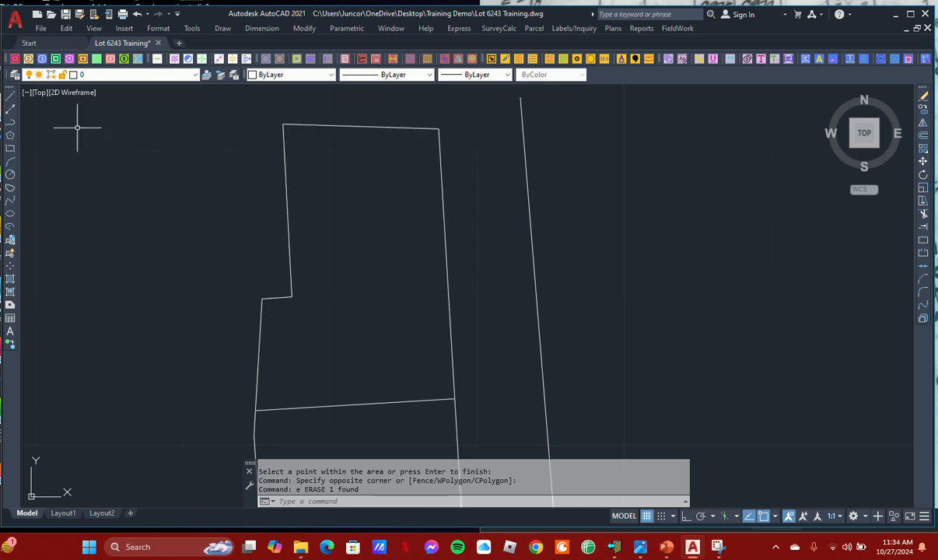
click(10, 94)
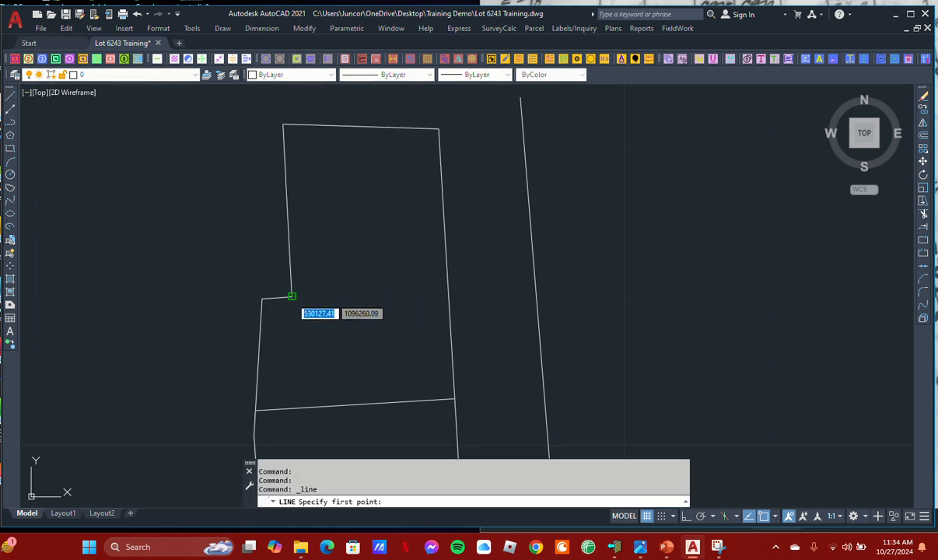
click(291, 296)
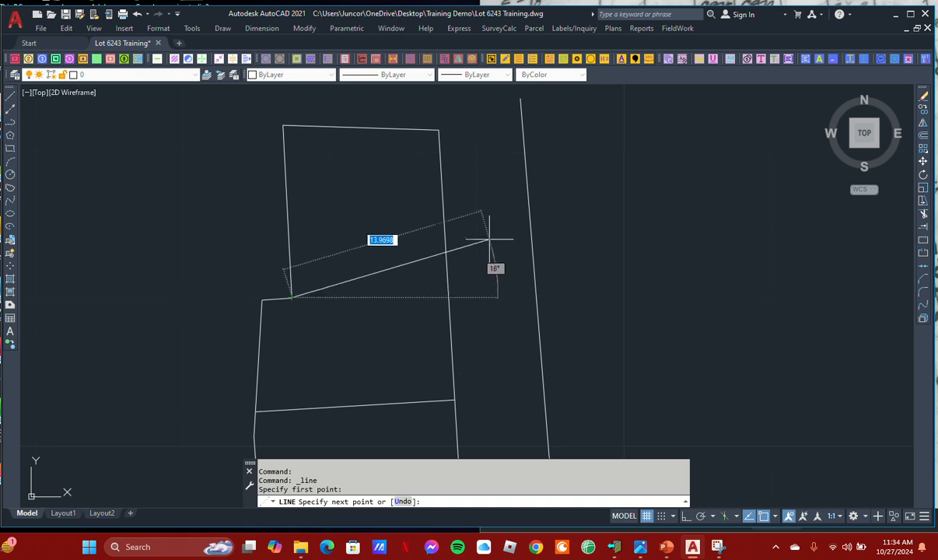
middle_drag(489, 239, 480, 285)
click(474, 205)
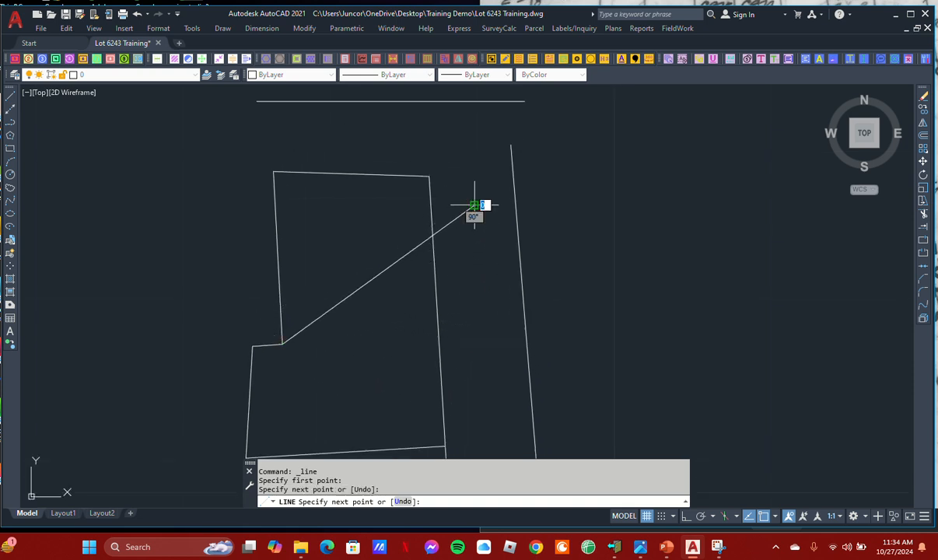
scroll(478, 210, down, 3)
right_click(510, 240)
click(522, 246)
scroll(436, 254, up, 1)
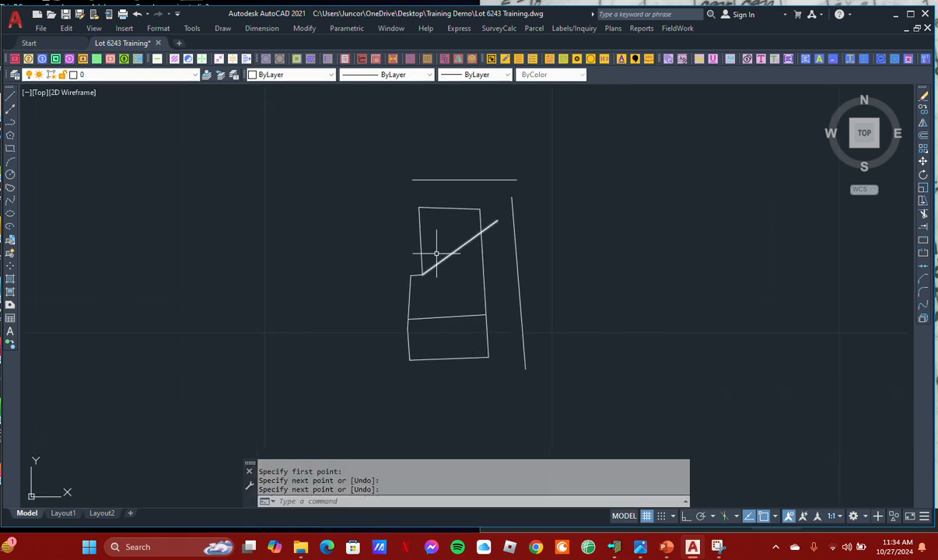
Start another parcel Partition using the Swing a line method, with the temporary line erased
mouse_move(467, 286)
middle_down()
mouse_move(418, 303)
mouse_move(397, 266)
middle_up()
scroll(465, 291, up, 2)
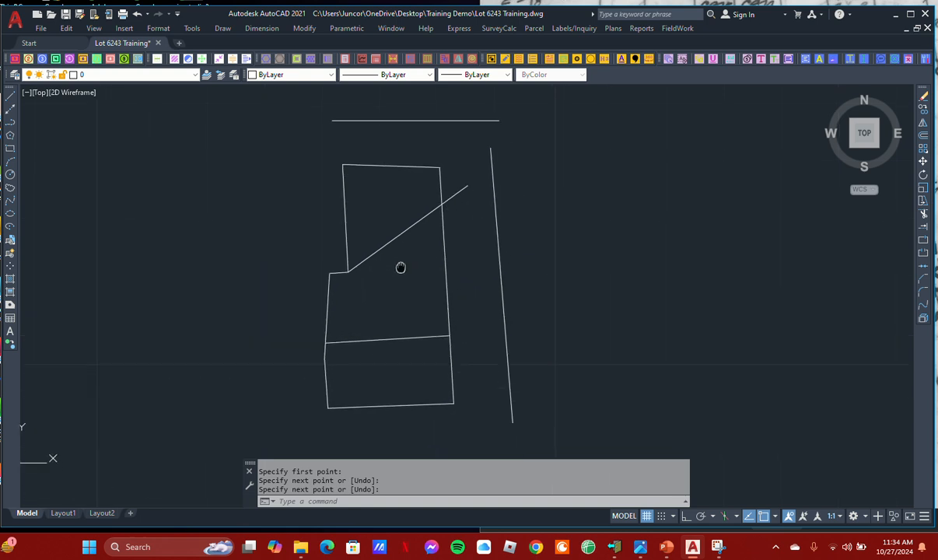
click(43, 60)
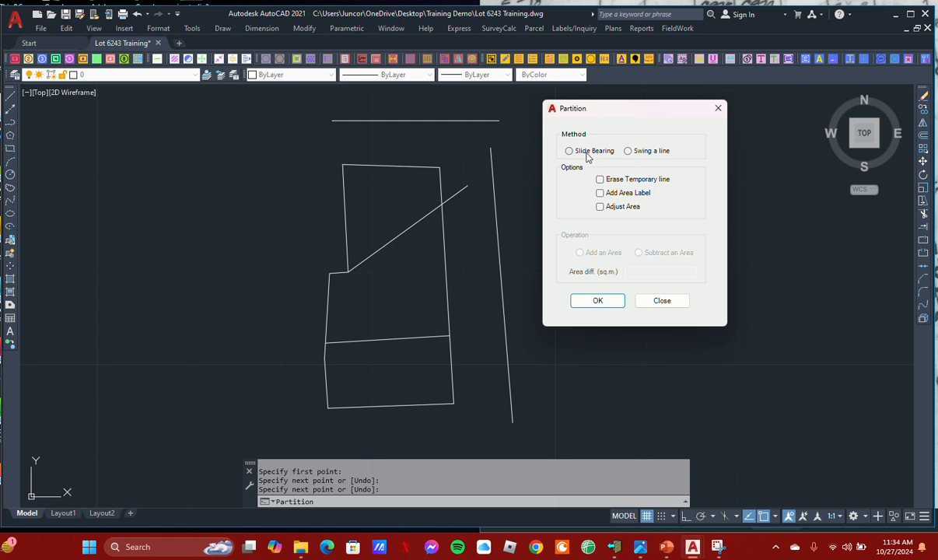
click(596, 302)
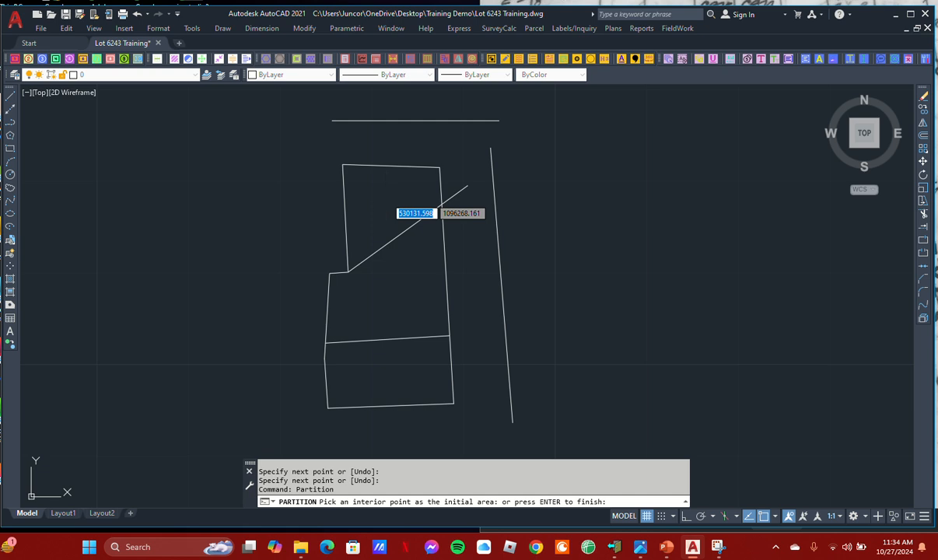
Partition the northern part of the lot to 120 sq.m. by swinging the diagonal line from the west-side notch corner
click(388, 195)
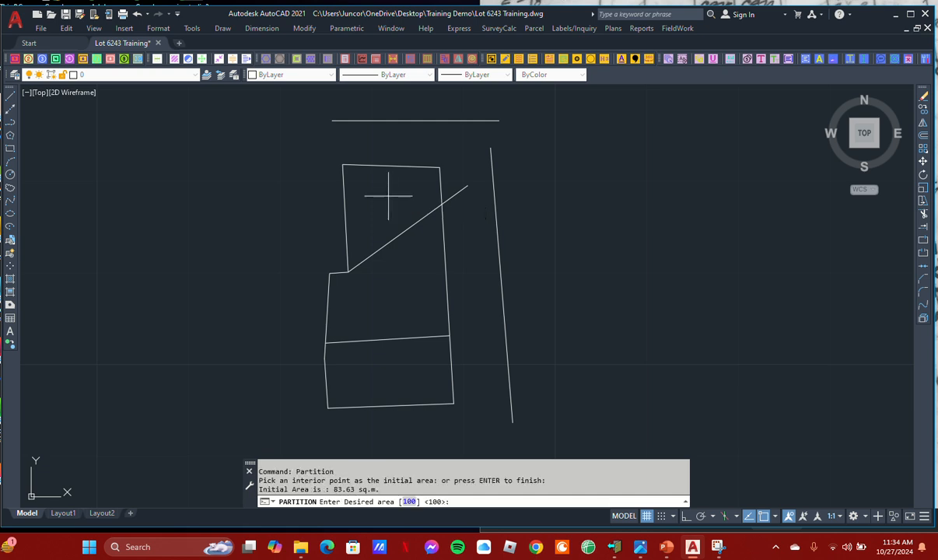
text(120)
key(Return)
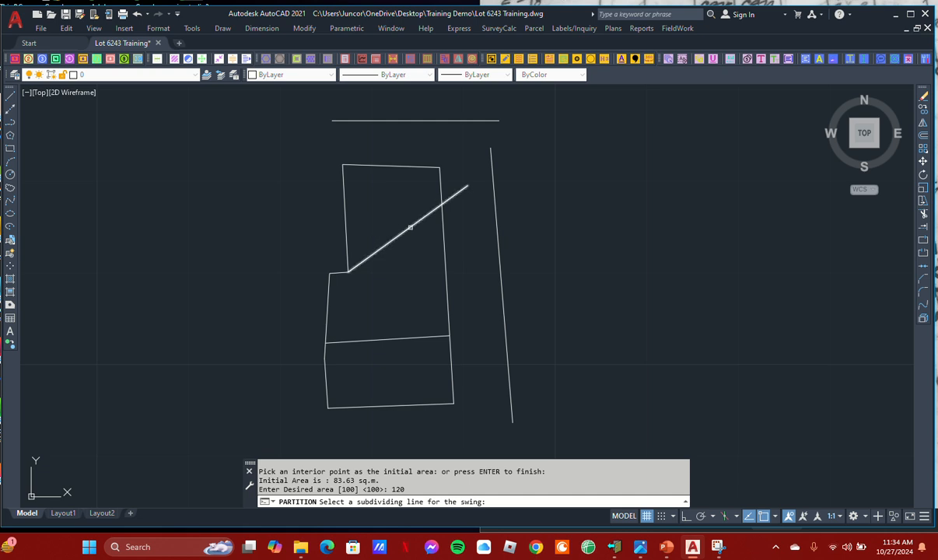
click(404, 231)
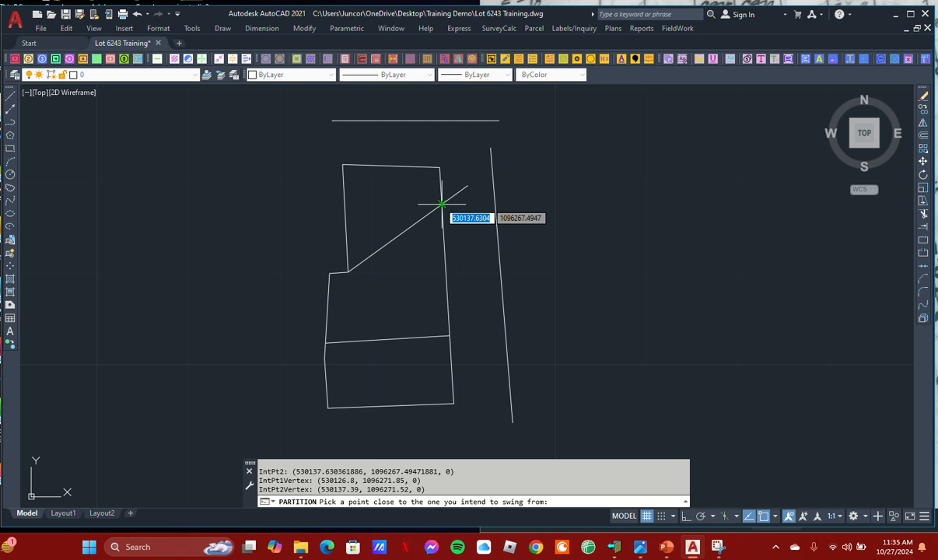
click(358, 244)
middle_drag(385, 241, 384, 222)
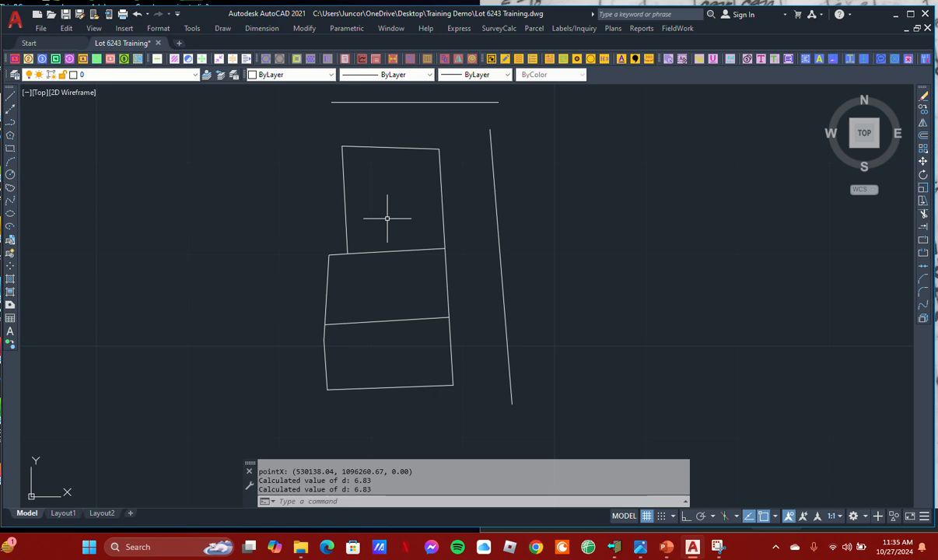
Place an area label inside the northern parcel to check its size, using the A= prefix and Sq.m. units
scroll(386, 218, up, 2)
click(572, 28)
click(580, 57)
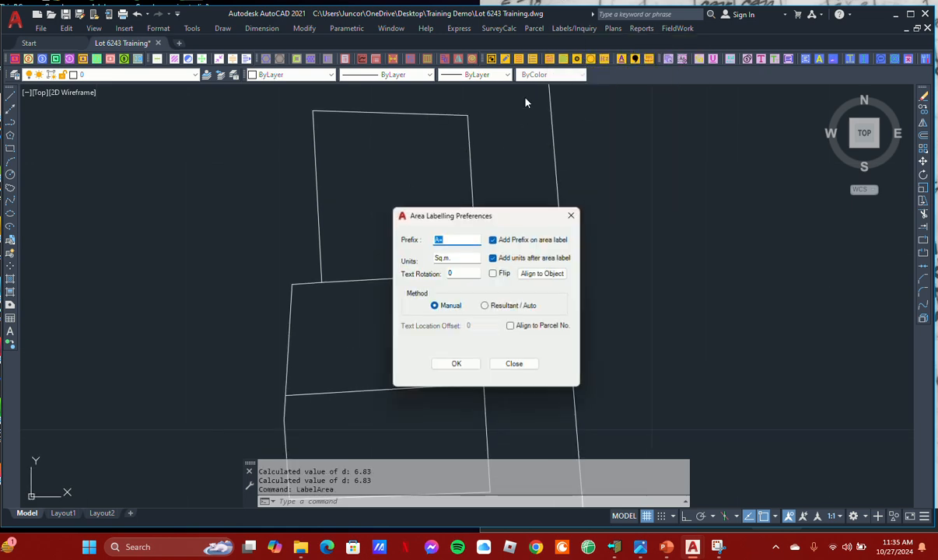
click(456, 363)
click(375, 206)
scroll(384, 210, up, 2)
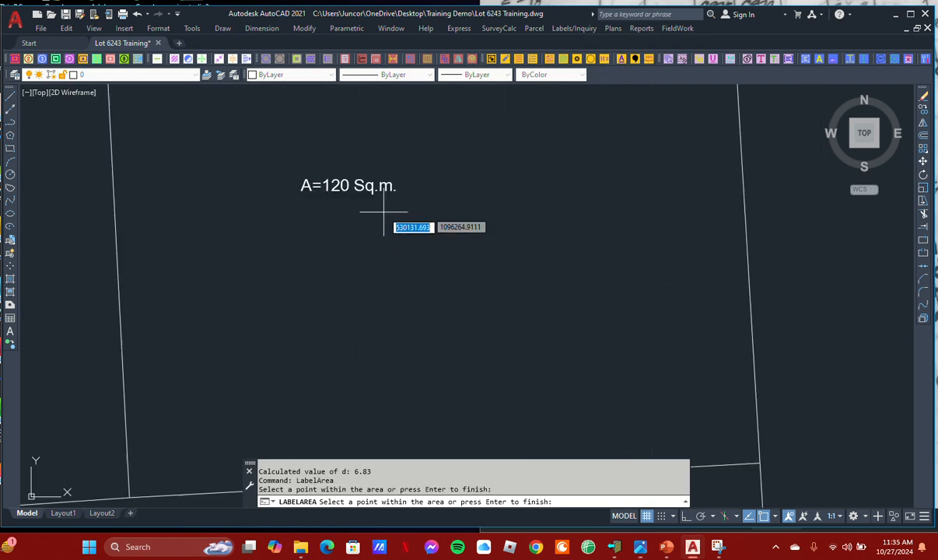
scroll(384, 222, down, 5)
key(Return)
click(514, 364)
Erase the area label in the northern parcel
click(404, 231)
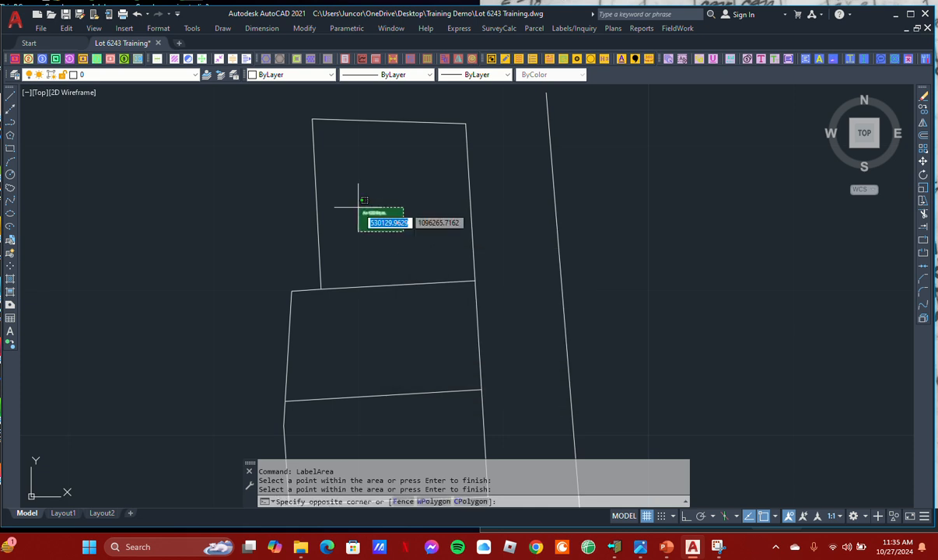
click(358, 207)
text(e)
key(Return)
scroll(393, 224, down, 3)
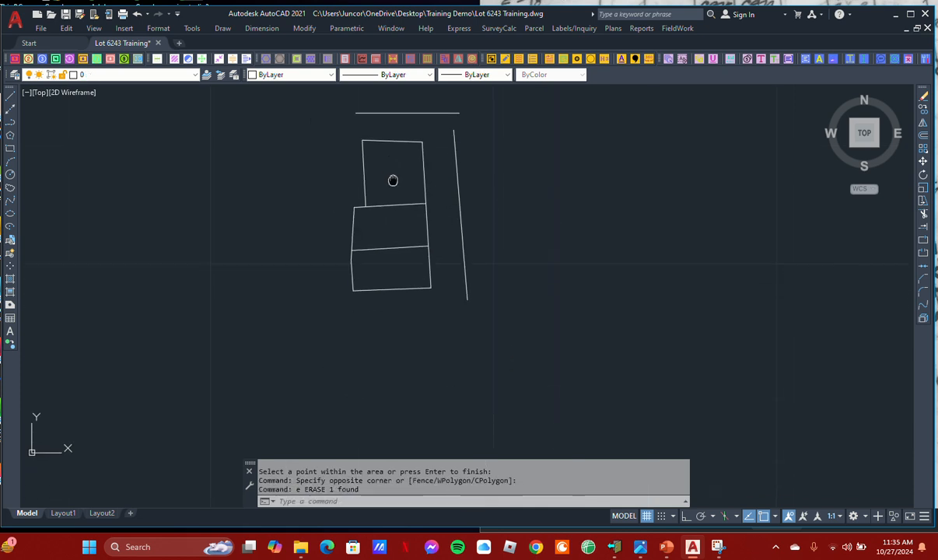
scroll(391, 178, up, 4)
middle_drag(397, 205, 397, 217)
mouse_move(379, 268)
middle_down()
mouse_move(387, 245)
mouse_move(387, 257)
mouse_move(369, 247)
middle_up()
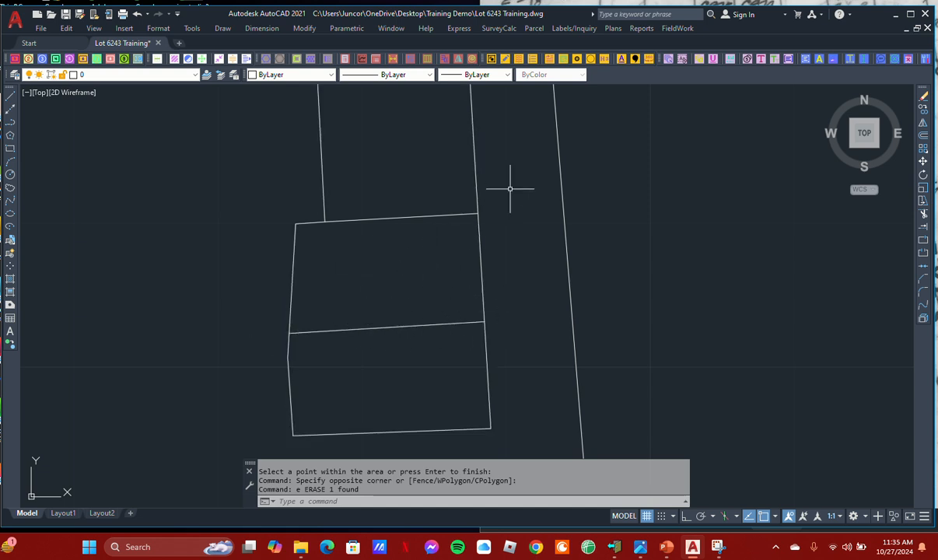
middle_drag(425, 173, 403, 157)
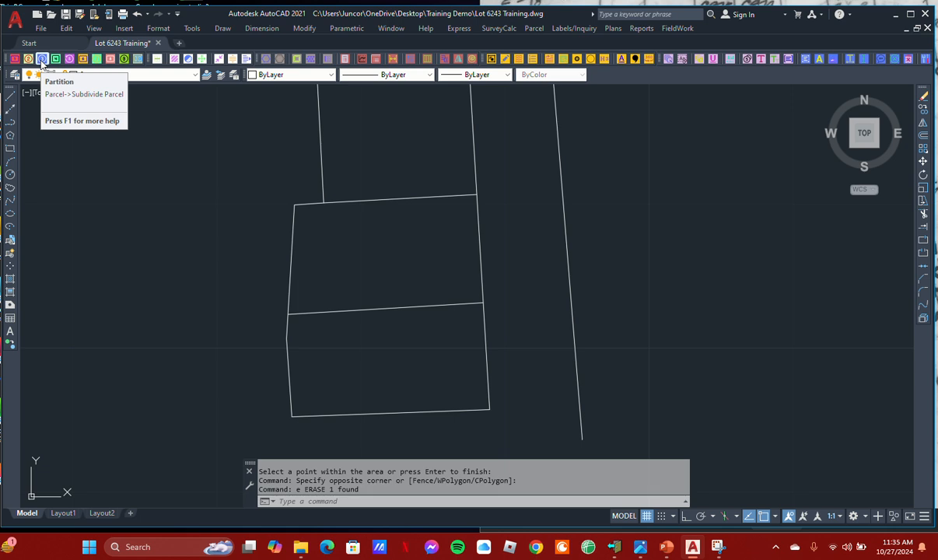
Try to subdivide the lot's middle parcel with Subdivide Many Bearing by picking a point inside it
click(533, 28)
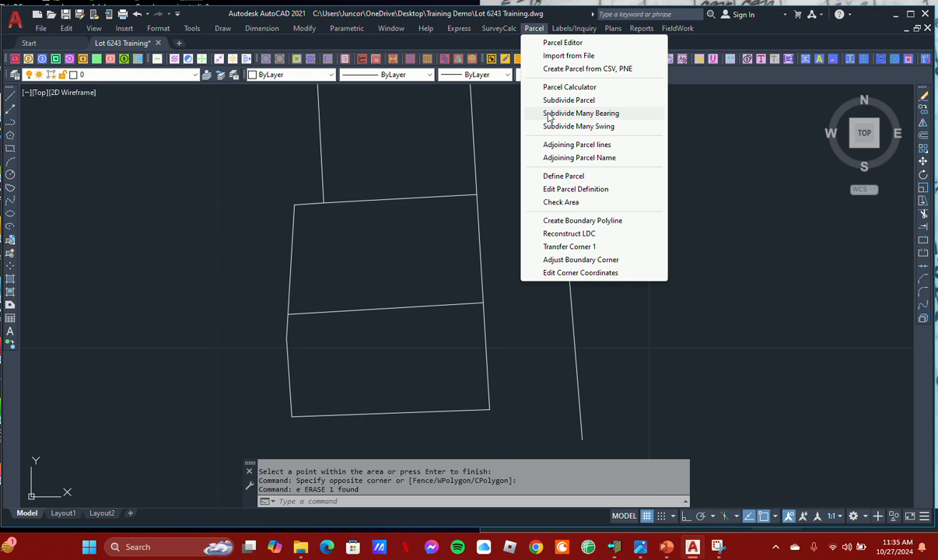
click(549, 113)
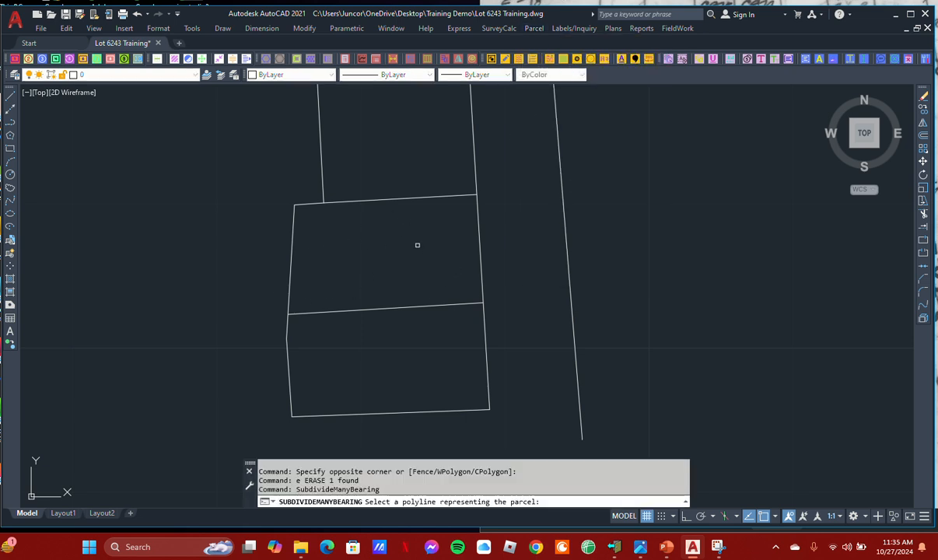
click(380, 239)
Create a boundary polyline around the lot's middle parcel by picking a point inside it
click(532, 29)
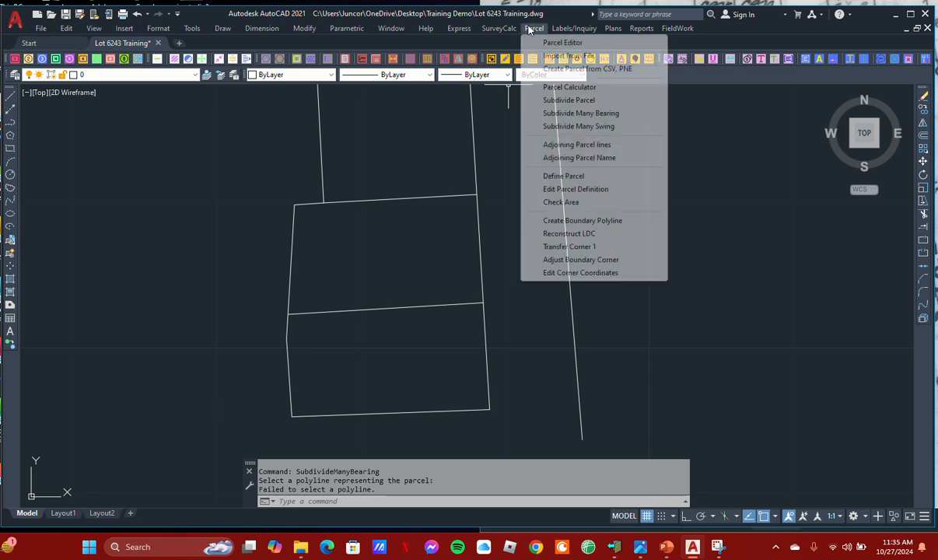
mouse_move(499, 34)
mouse_move(538, 33)
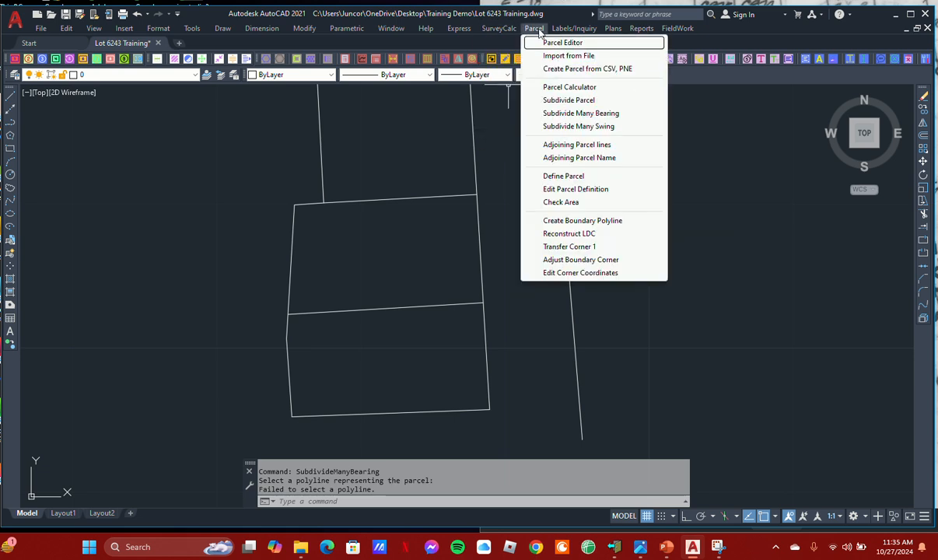
click(559, 220)
click(435, 283)
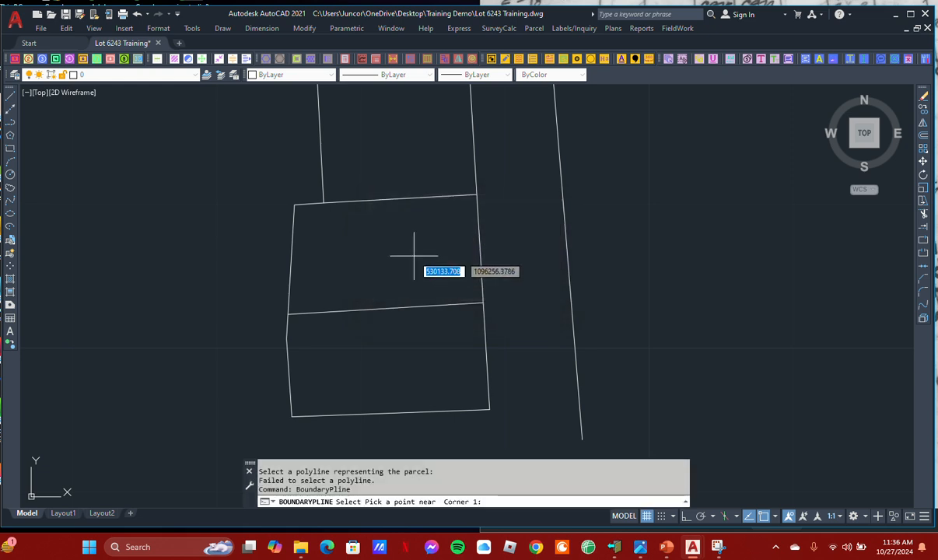
click(425, 266)
click(507, 279)
click(492, 284)
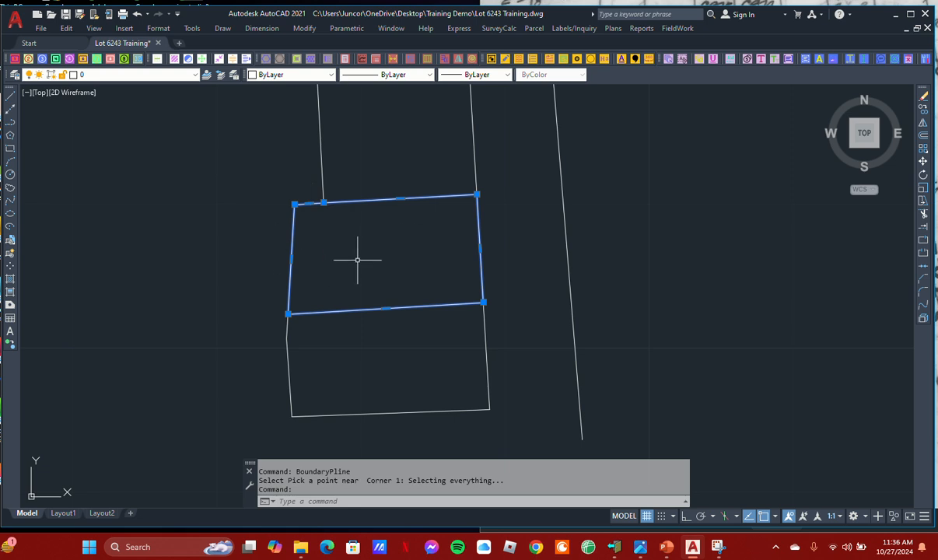
key(Escape)
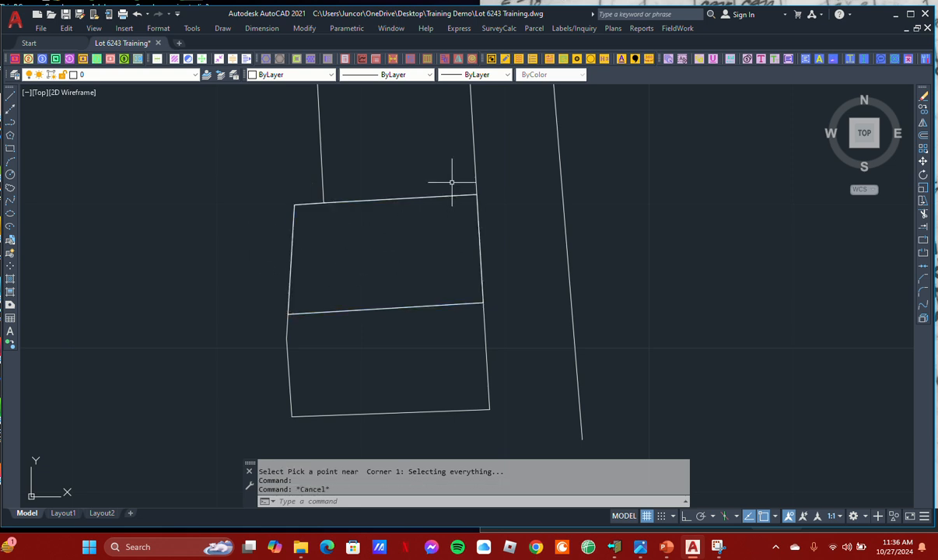
Subdivide the middle parcel's polyline into 3 portions with Subdivide Many Bearing, using the parcel's south edge as the direction
click(573, 29)
mouse_move(532, 31)
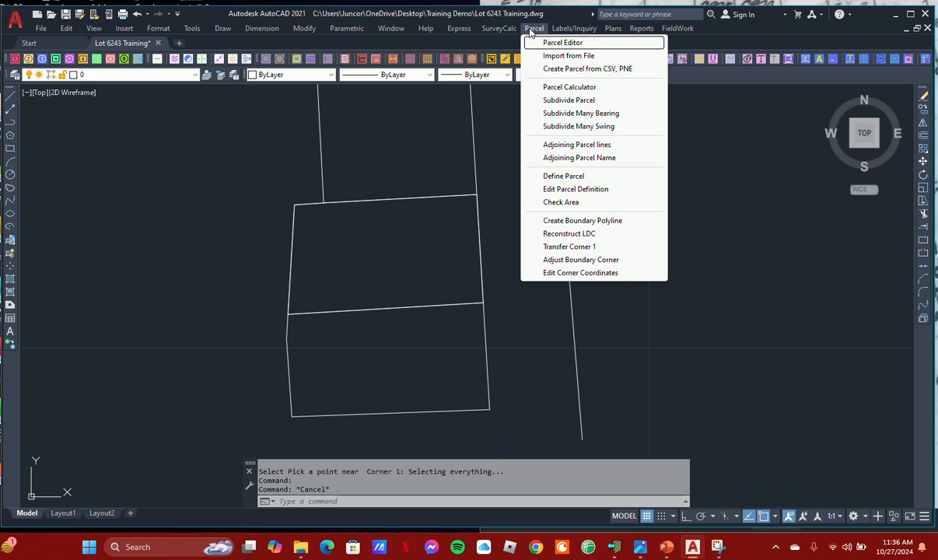
click(546, 115)
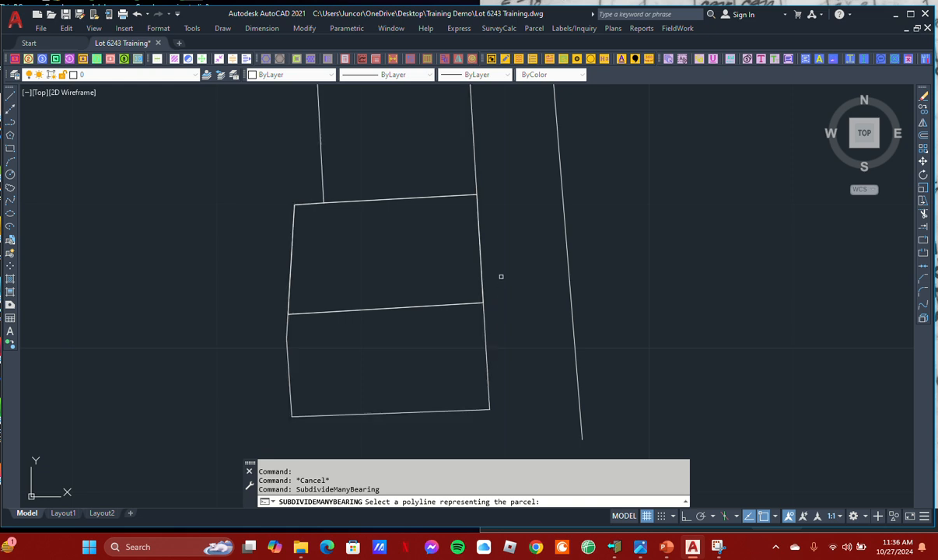
click(459, 195)
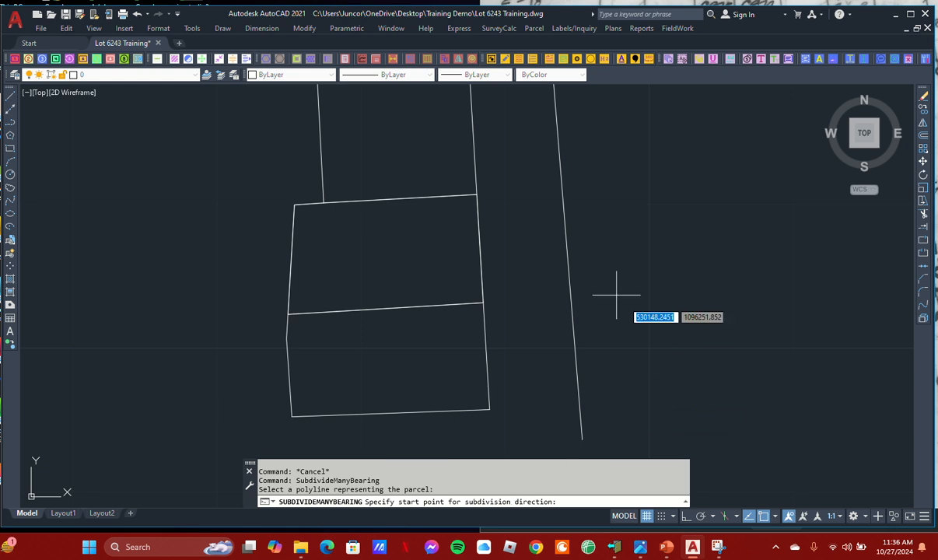
click(288, 314)
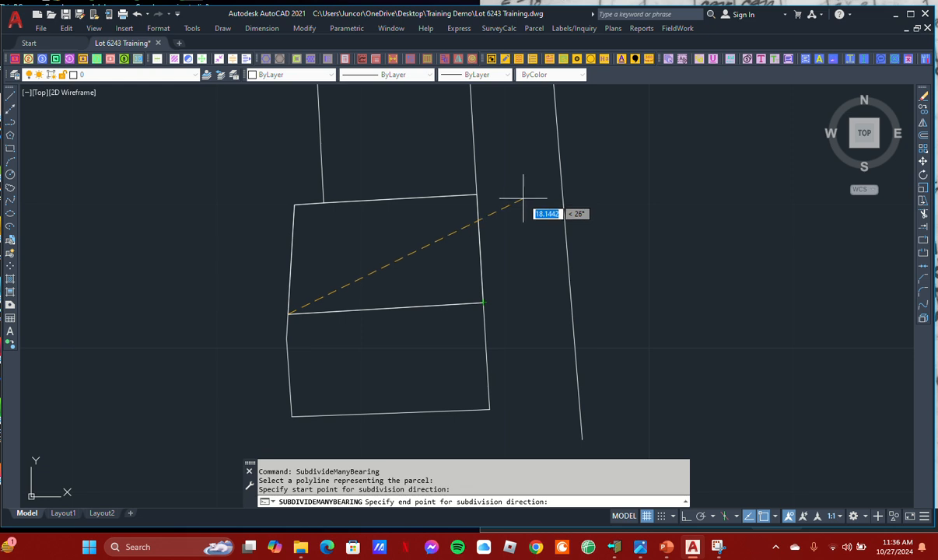
click(483, 302)
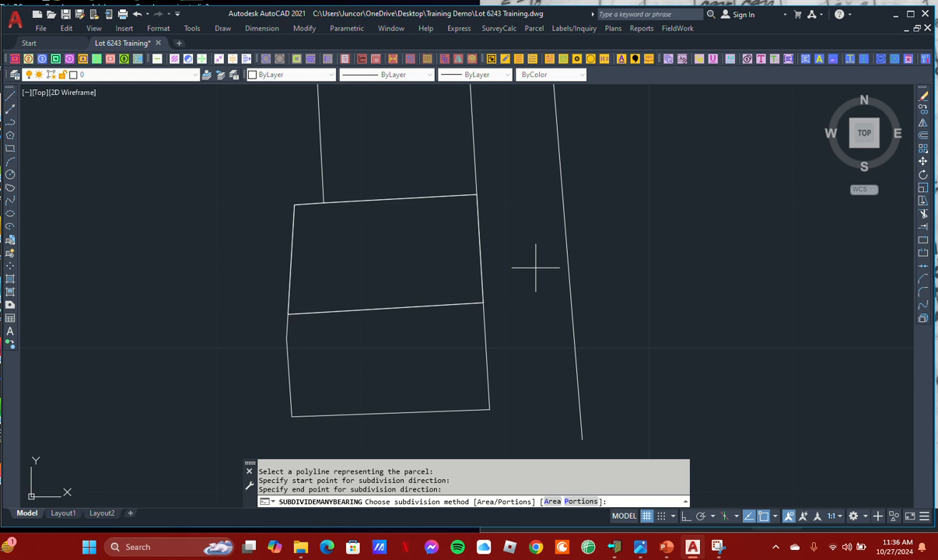
text(p)
key(Return)
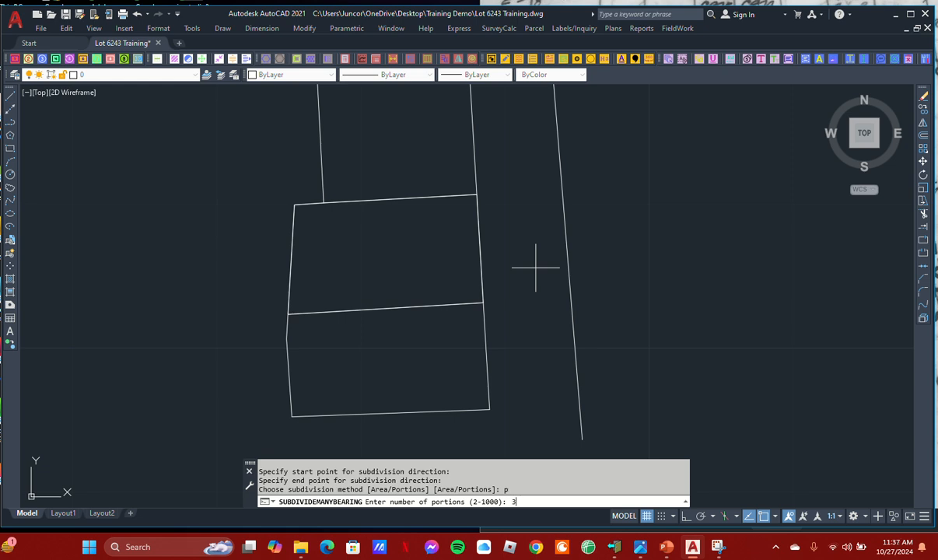
key(Return)
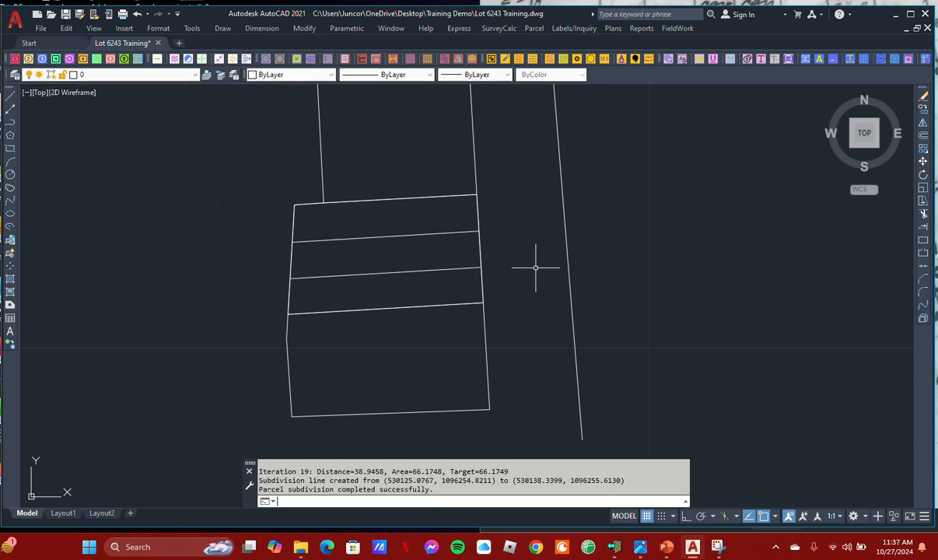
Save the drawing with the newly subdivided middle parcel
middle_drag(472, 249, 473, 262)
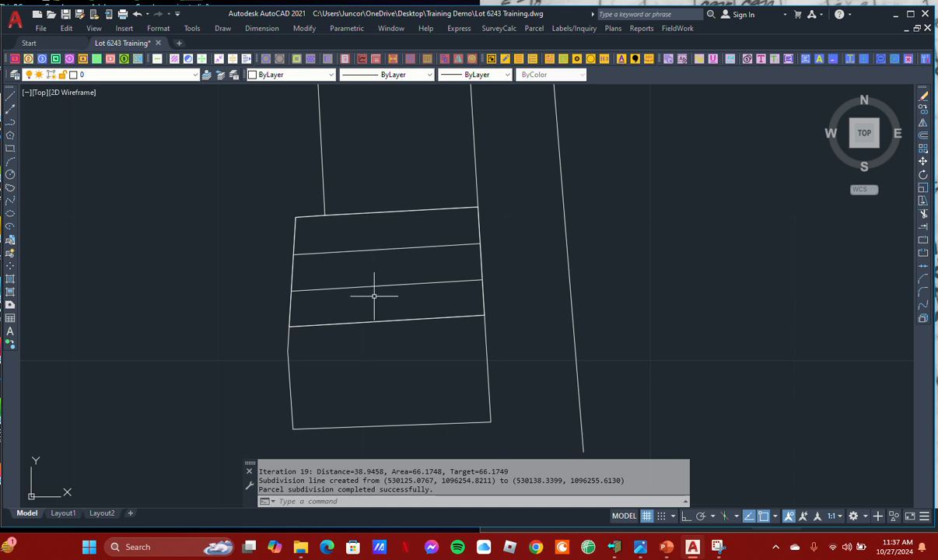
middle_drag(352, 304, 352, 309)
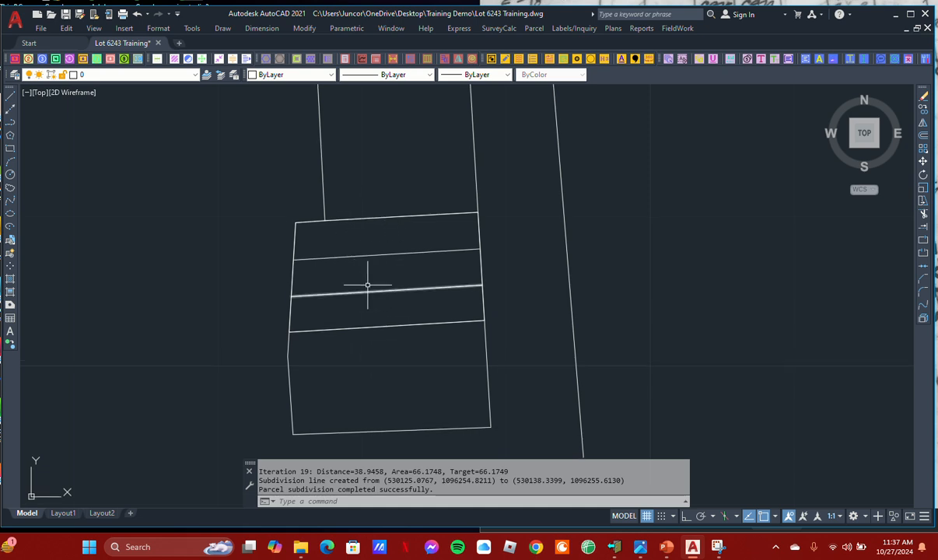
scroll(367, 284, down, 2)
middle_drag(378, 284, 387, 279)
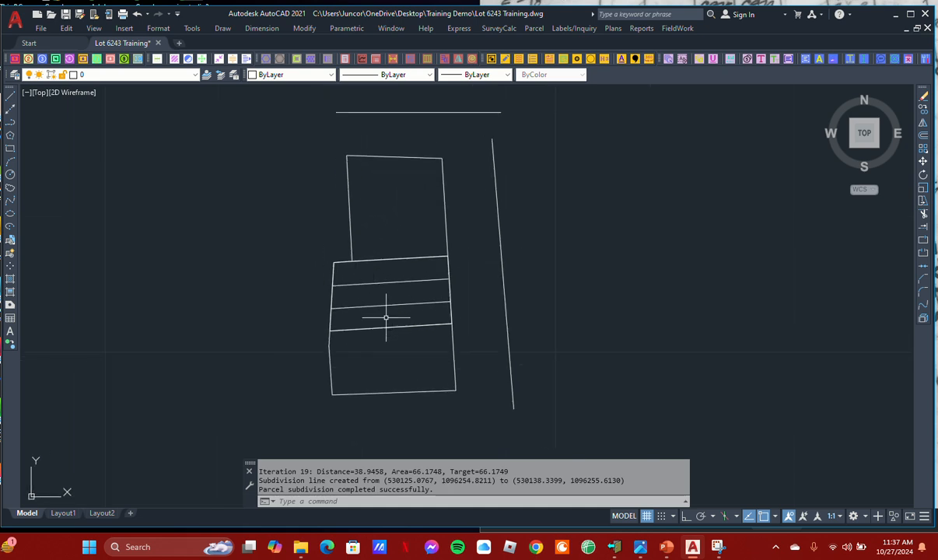
scroll(397, 314, up, 2)
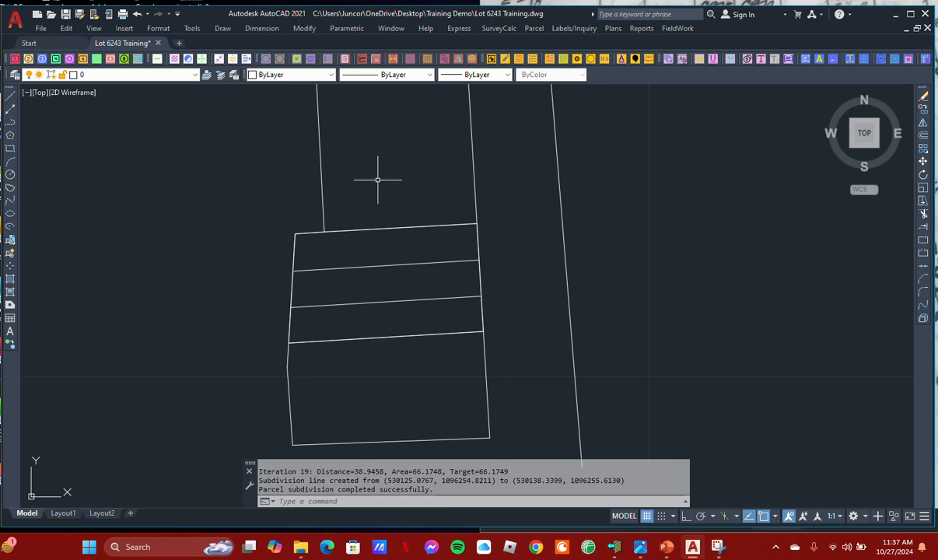
scroll(342, 240, down, 4)
scroll(330, 216, up, 2)
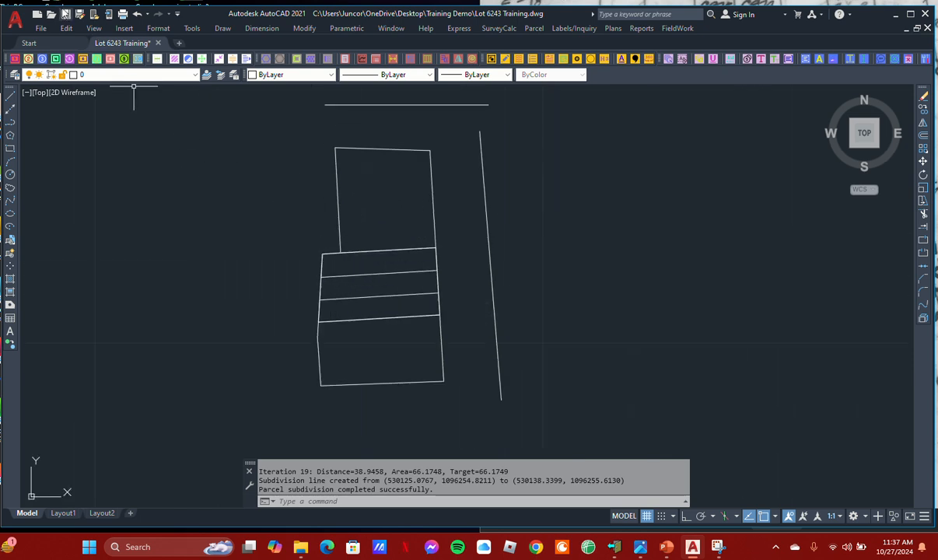
click(67, 15)
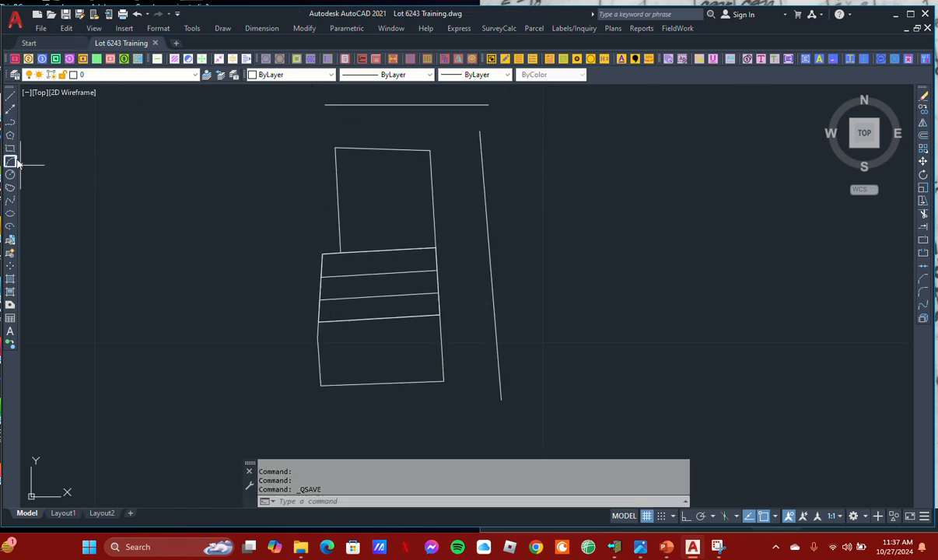
Draw a closed, irregular nine-sided polyline in the empty area east of the lot
click(10, 122)
scroll(212, 273, down, 4)
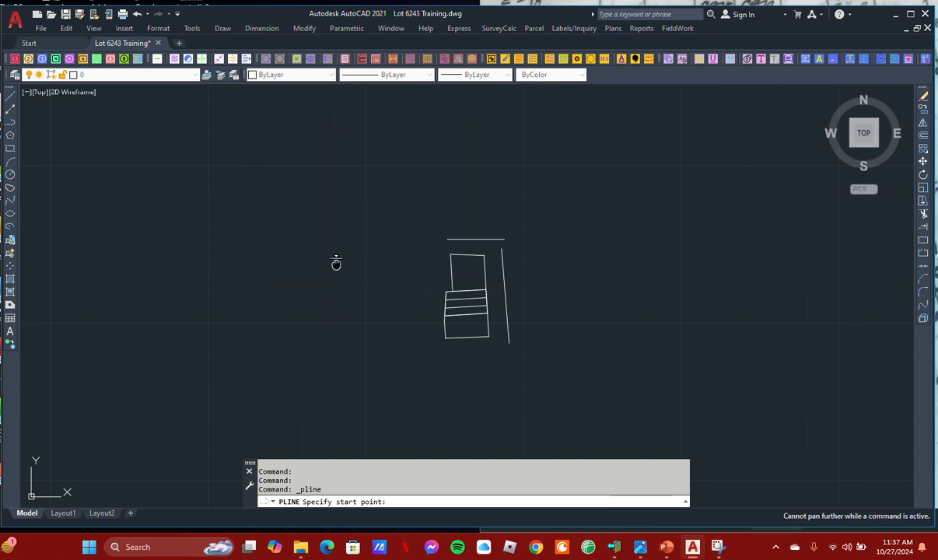
click(577, 268)
click(659, 265)
click(702, 211)
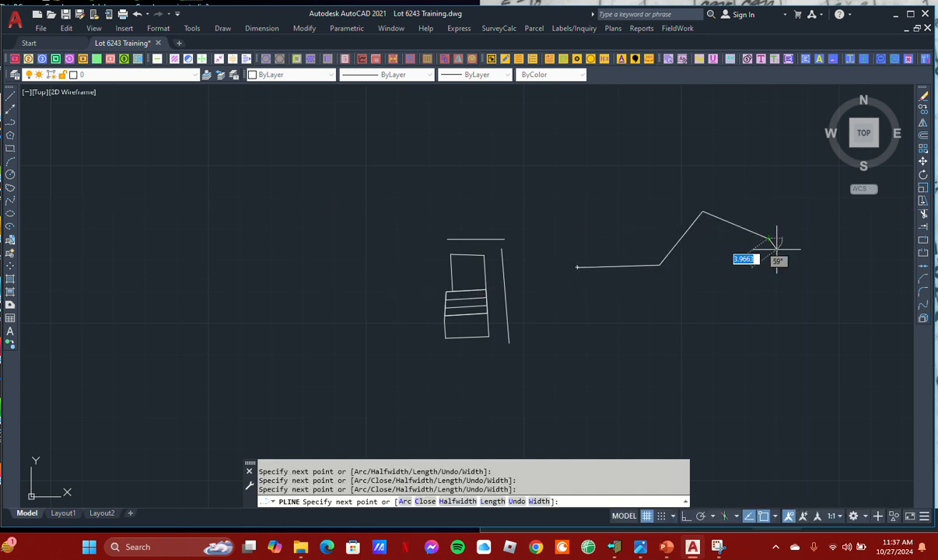
click(853, 274)
click(827, 359)
click(762, 331)
click(692, 356)
click(618, 351)
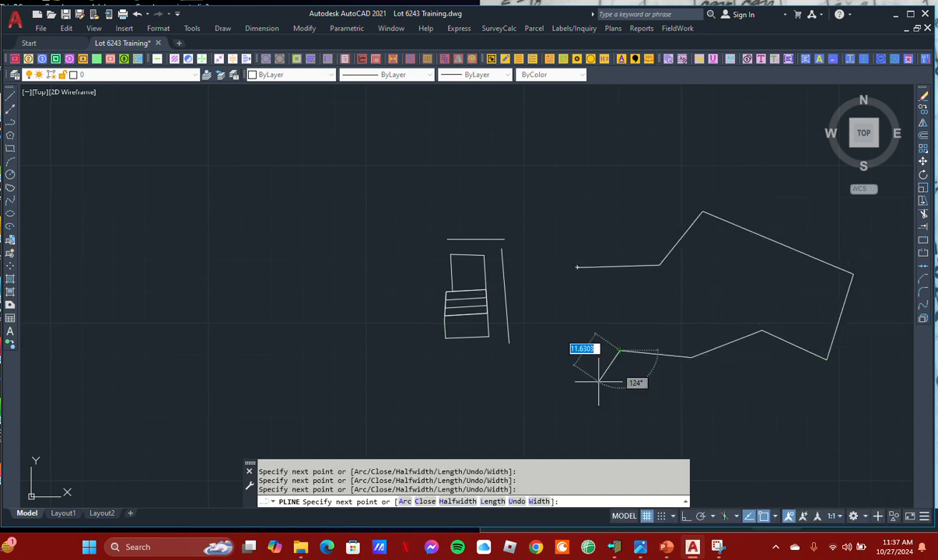
text(c)
key(Return)
Subdivide the irregular polyline into 6 portions with Subdivide Many Bearing, along a freehand direction of about 83°
middle_drag(665, 321, 514, 283)
middle_drag(493, 203, 473, 207)
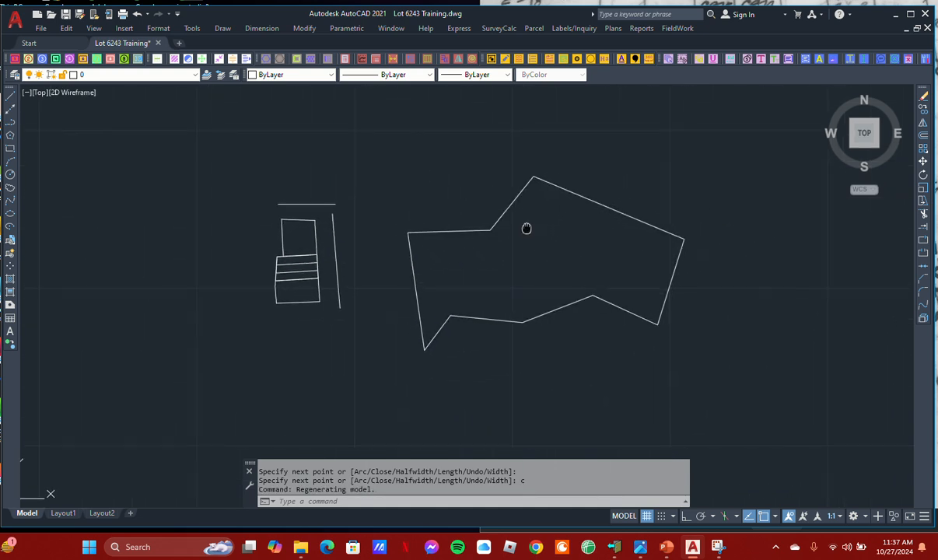
middle_drag(325, 178, 321, 167)
middle_drag(465, 194, 433, 200)
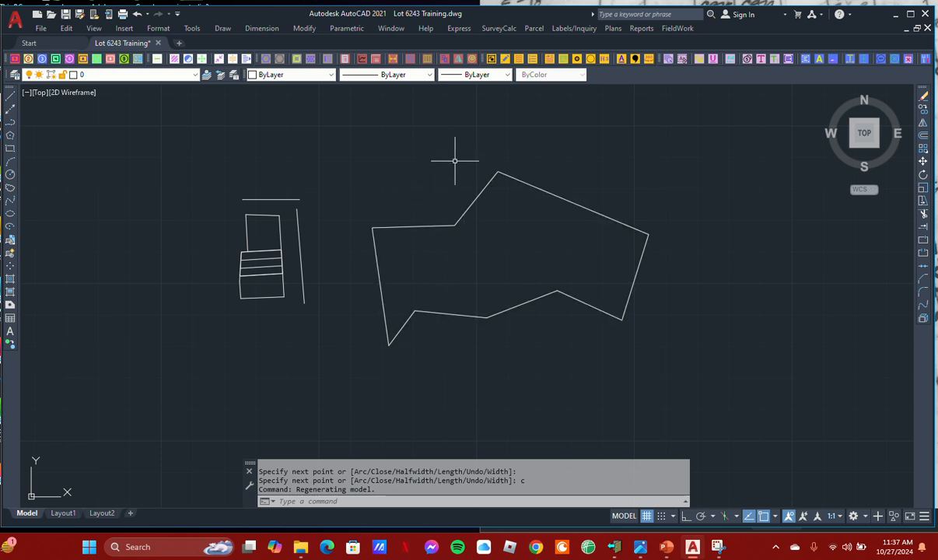
click(534, 29)
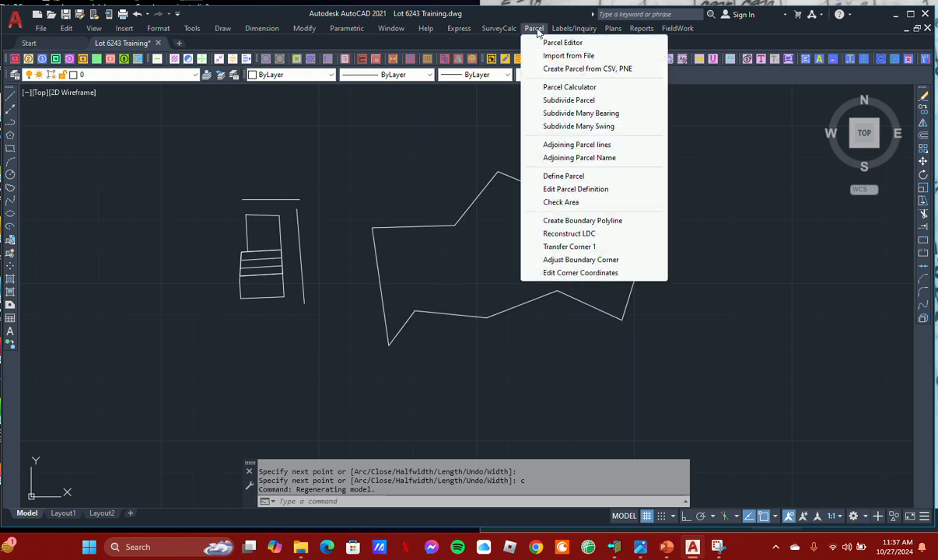
click(554, 115)
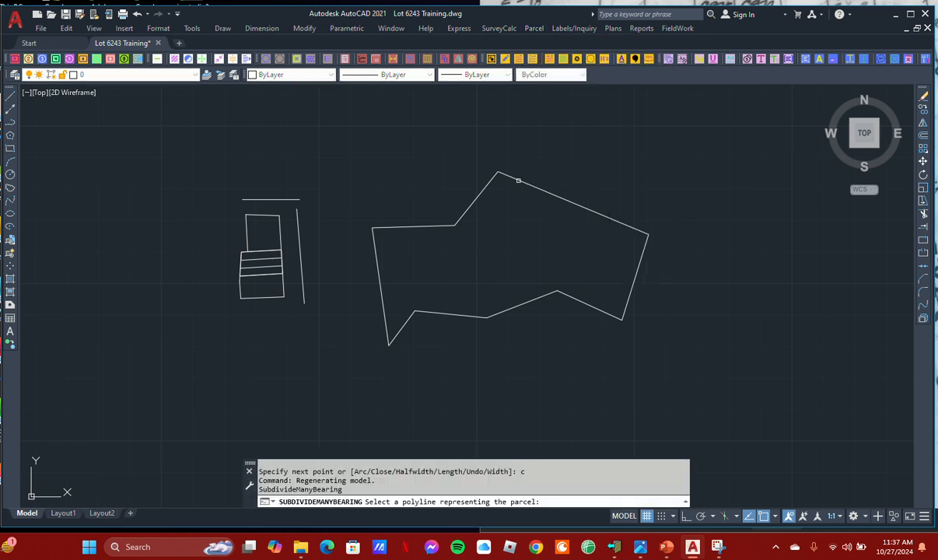
click(544, 192)
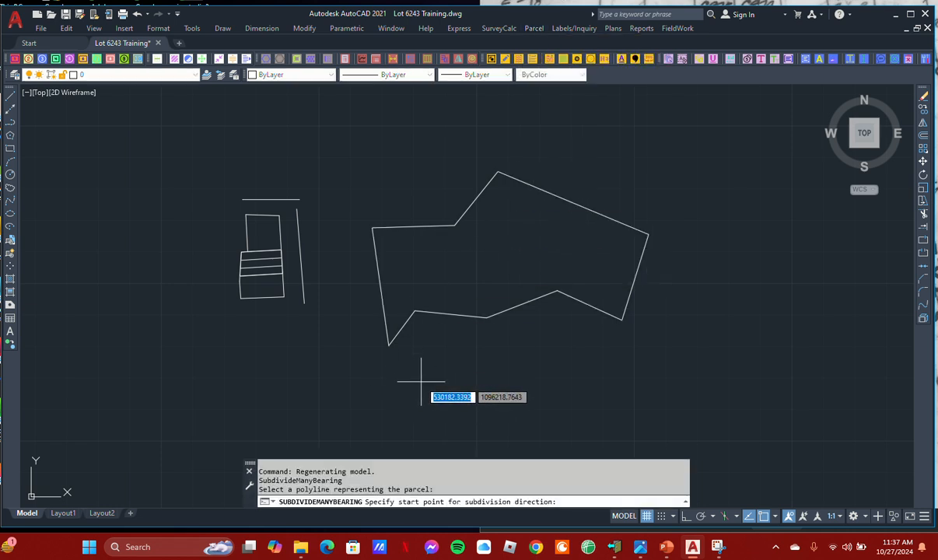
click(422, 385)
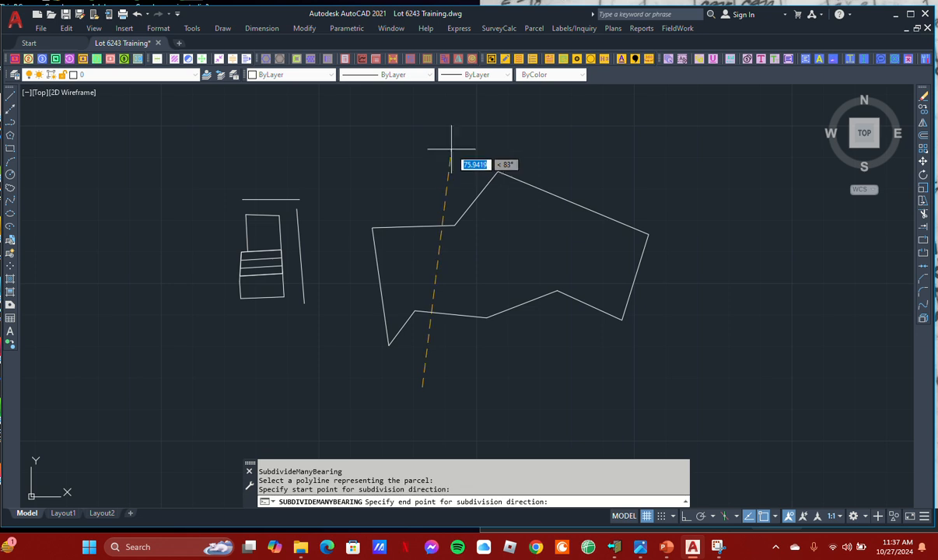
click(450, 149)
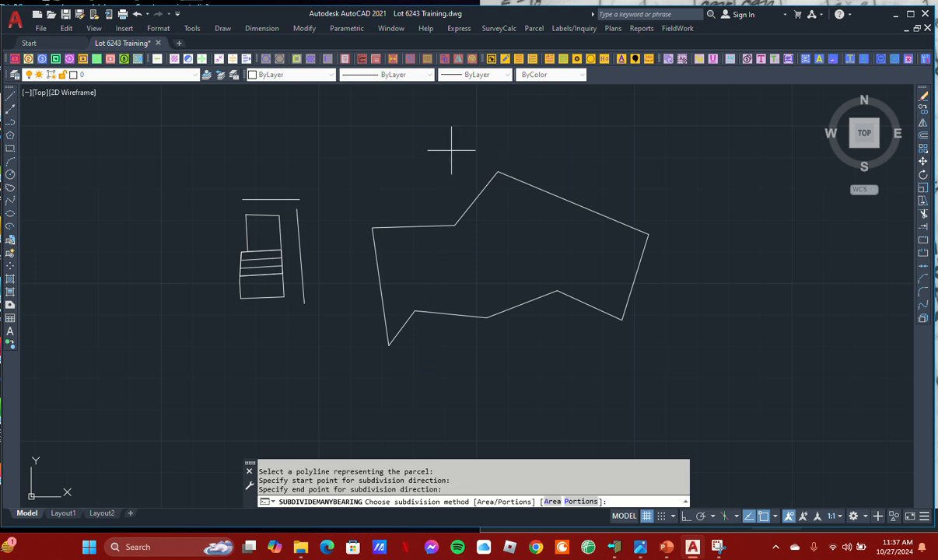
text(p)
key(Return)
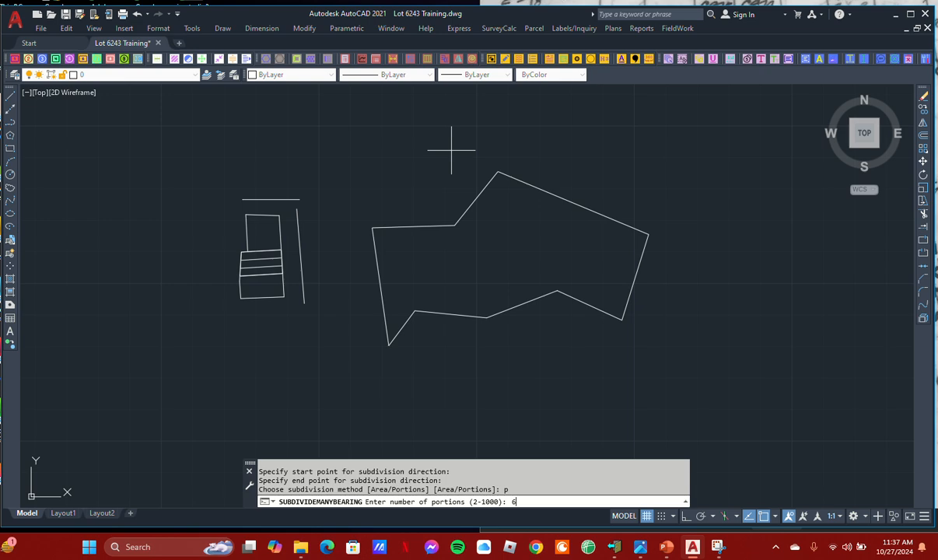
key(Return)
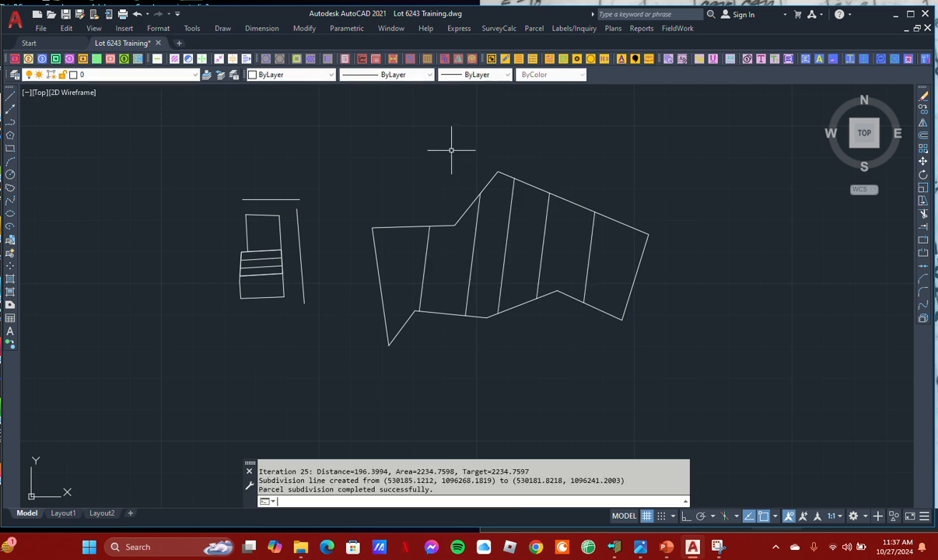
Place area labels in the two westernmost portions of the irregular parcel, using the A= prefix, Sq.m. units and Manual method
click(553, 31)
click(536, 54)
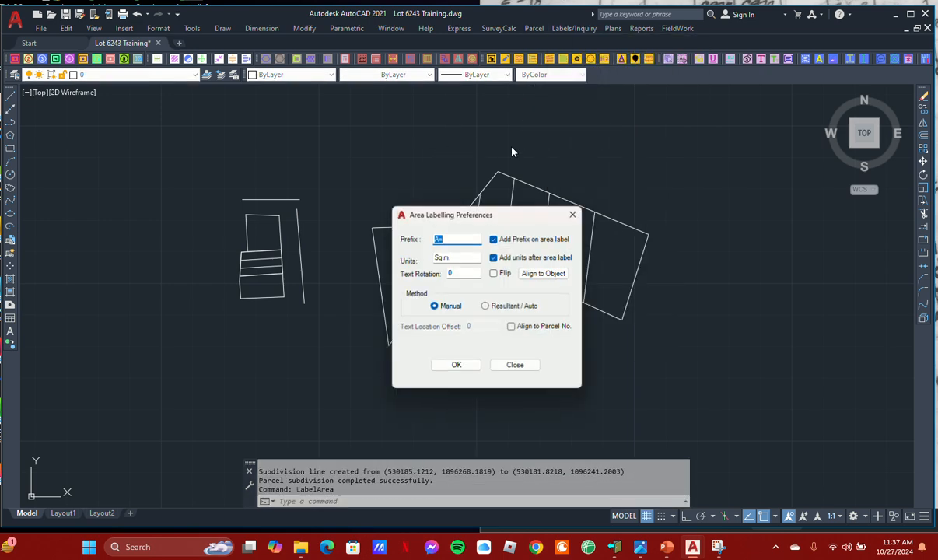
click(445, 362)
scroll(366, 264, up, 5)
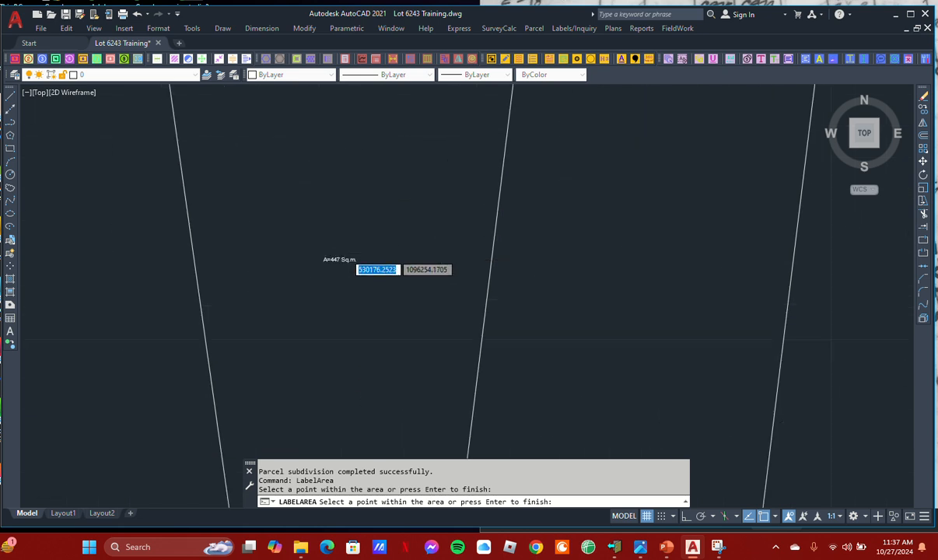
scroll(371, 256, down, 1)
click(611, 250)
scroll(616, 258, up, 1)
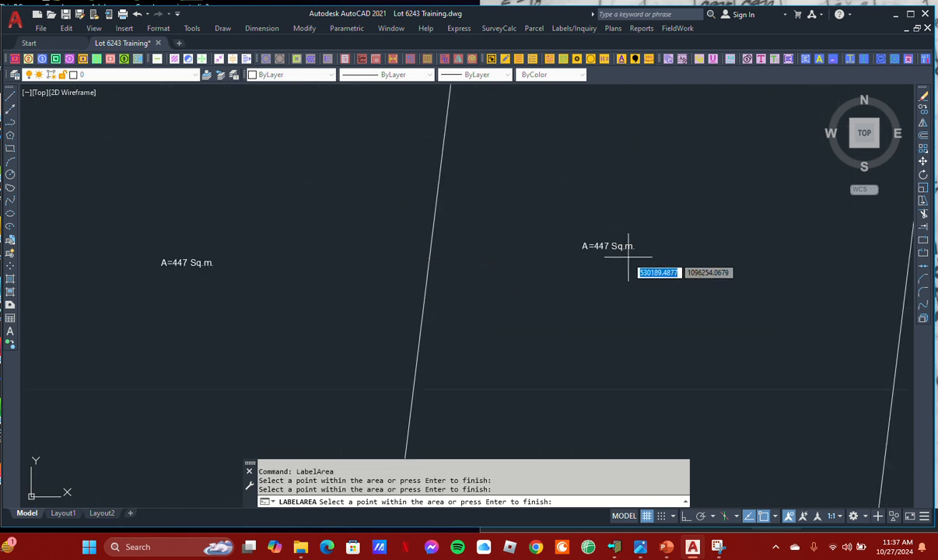
Place area labels inside the third and fourth portions from the west of the irregular parcel
scroll(561, 268, down, 2)
middle_drag(752, 245, 460, 278)
click(471, 266)
scroll(483, 269, up, 3)
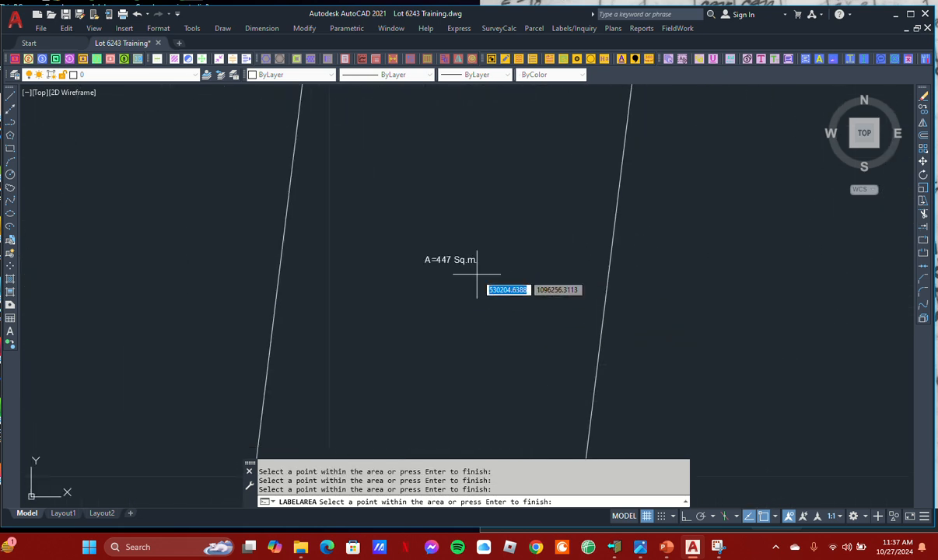
scroll(471, 280, down, 5)
click(562, 257)
scroll(565, 262, up, 4)
scroll(549, 272, down, 4)
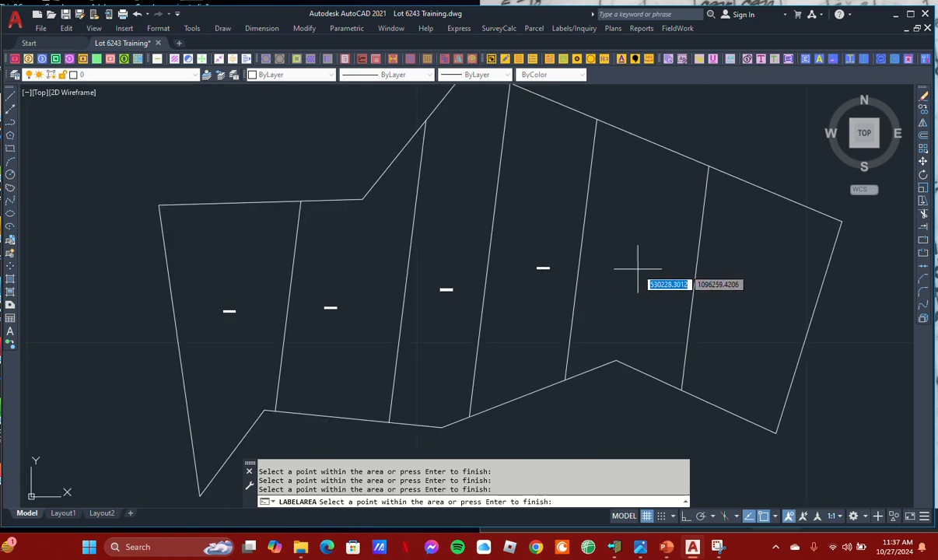
Place area labels inside the two easternmost portions of the irregular parcel and finish labeling
click(637, 265)
scroll(650, 268, up, 2)
scroll(653, 276, down, 2)
click(662, 288)
scroll(711, 274, up, 3)
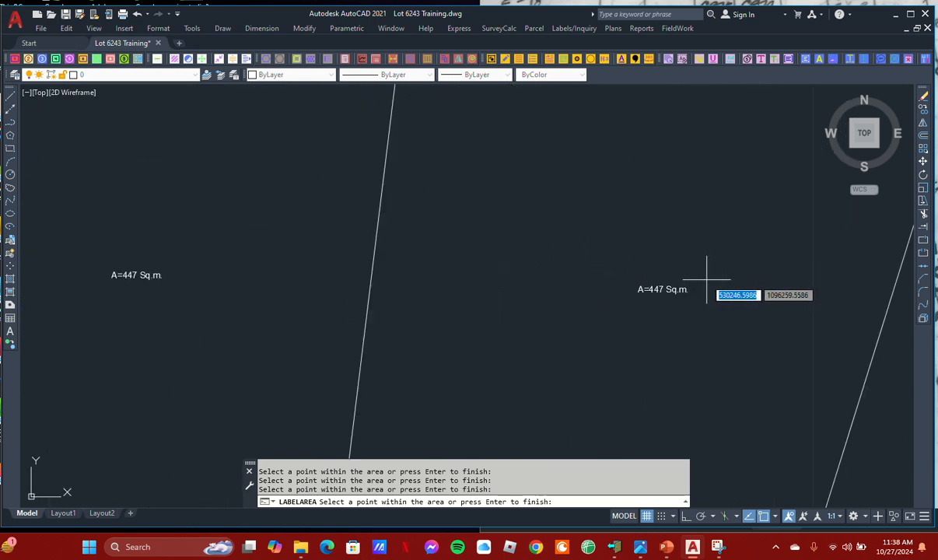
scroll(622, 288, down, 2)
key(Return)
click(514, 360)
scroll(502, 304, down, 5)
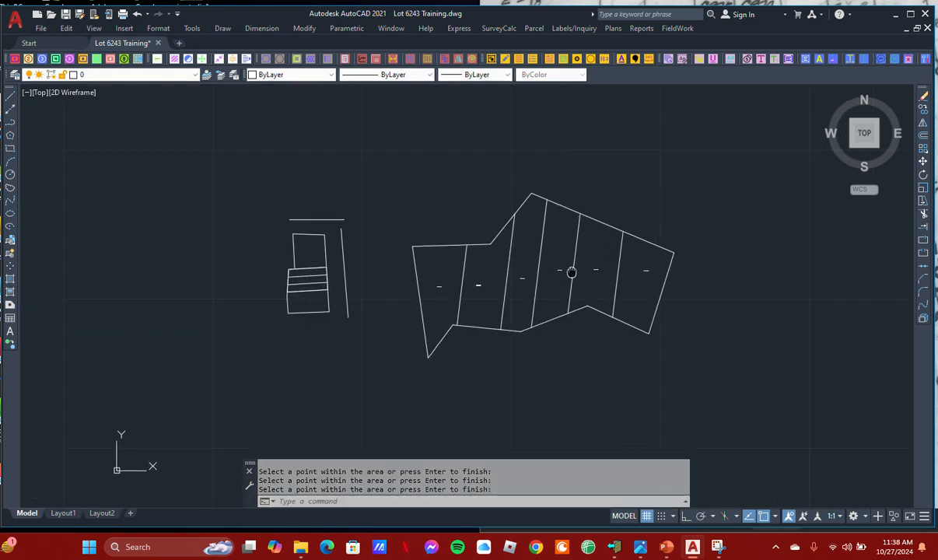
middle_drag(523, 266, 502, 276)
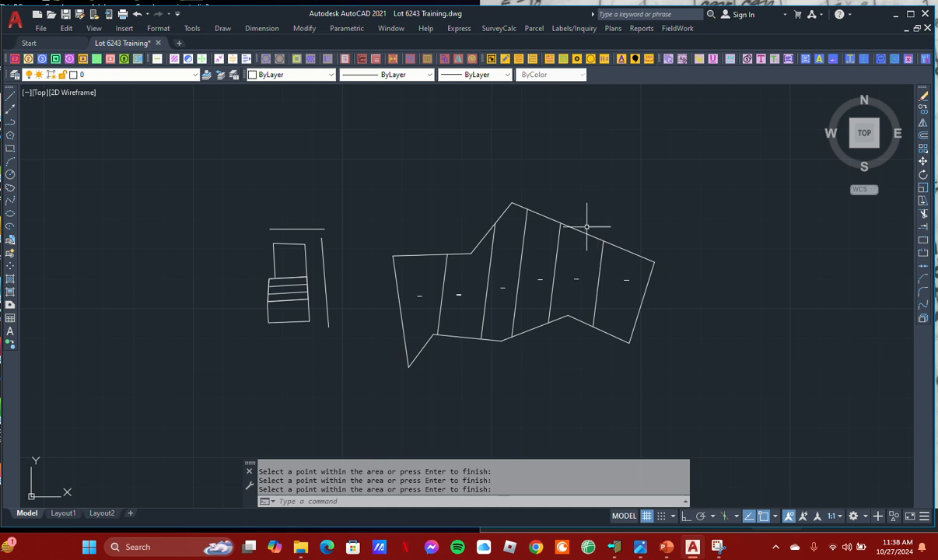
scroll(468, 294, up, 2)
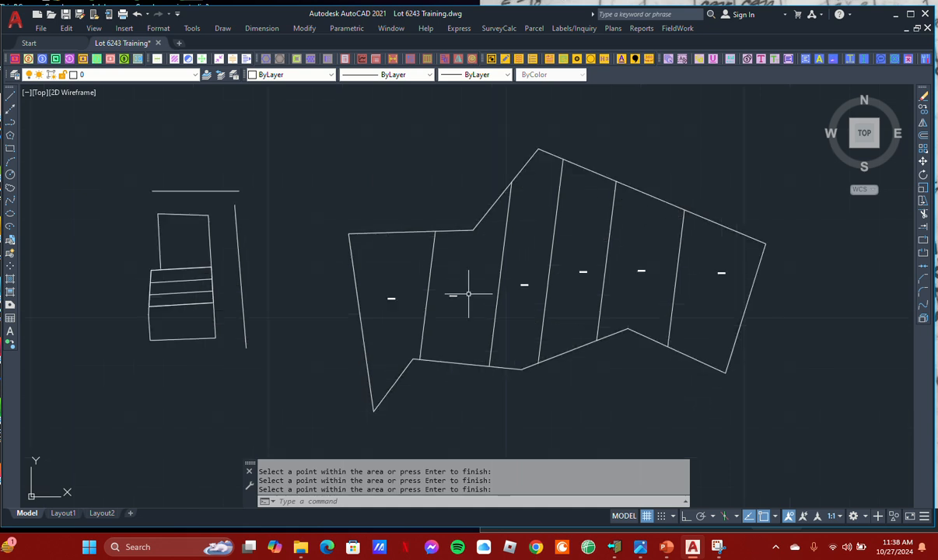
middle_drag(470, 296, 455, 315)
mouse_move(548, 304)
middle_down()
mouse_move(538, 312)
mouse_move(556, 331)
middle_up()
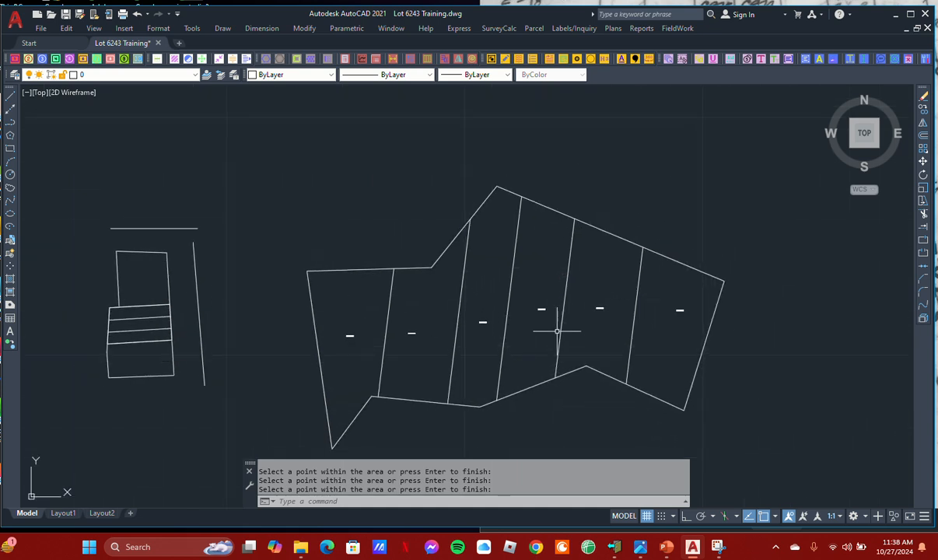
Erase the whole irregular parcel together with its division lines and area labels
key(Return)
click(780, 411)
click(286, 218)
scroll(335, 203, down, 1)
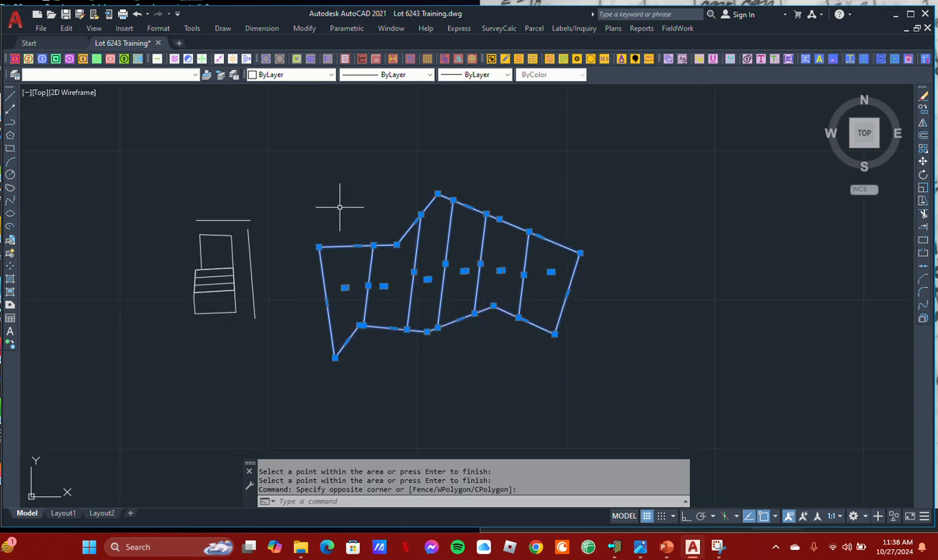
text(e)
key(Return)
scroll(335, 209, up, 4)
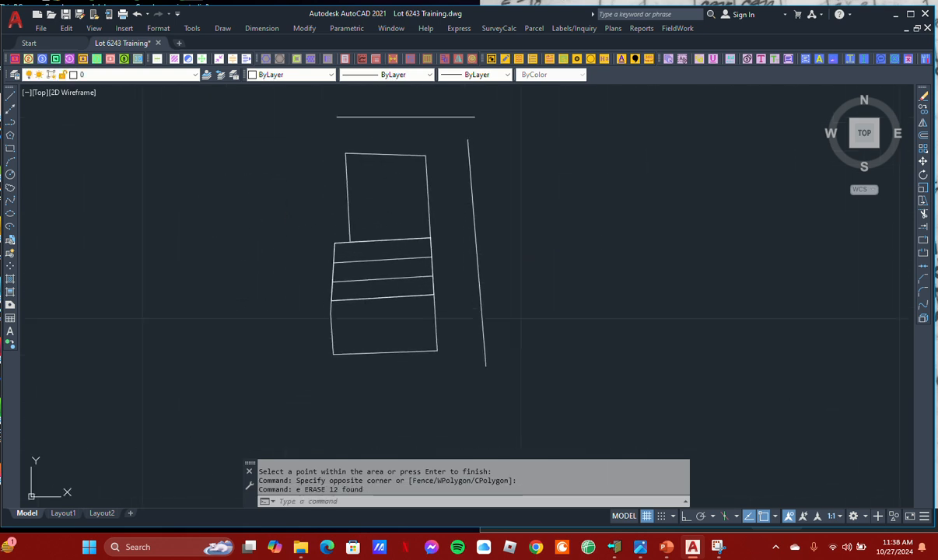
middle_click(389, 199)
middle_click(389, 200)
scroll(390, 200, down, 2)
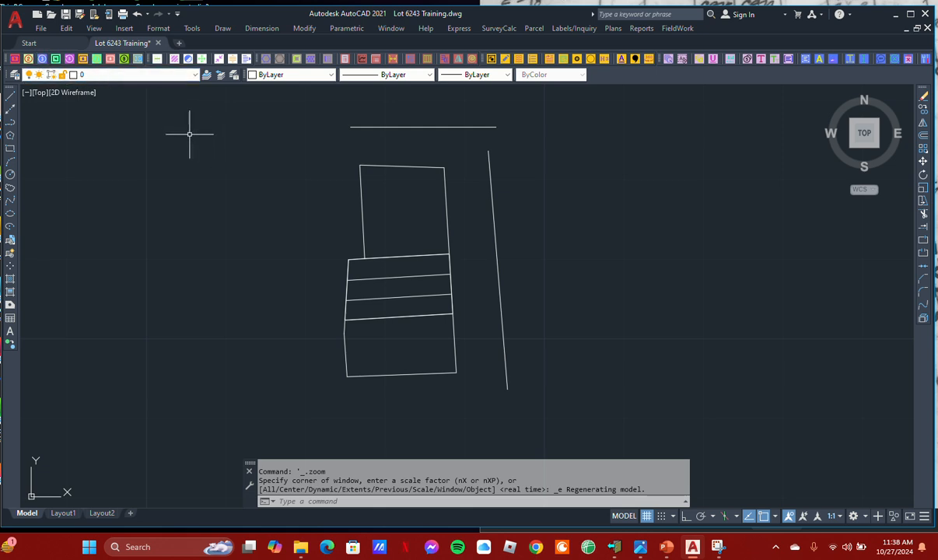
mouse_move(282, 218)
middle_down()
mouse_move(274, 205)
mouse_move(283, 221)
middle_up()
scroll(294, 208, up, 2)
scroll(285, 209, down, 2)
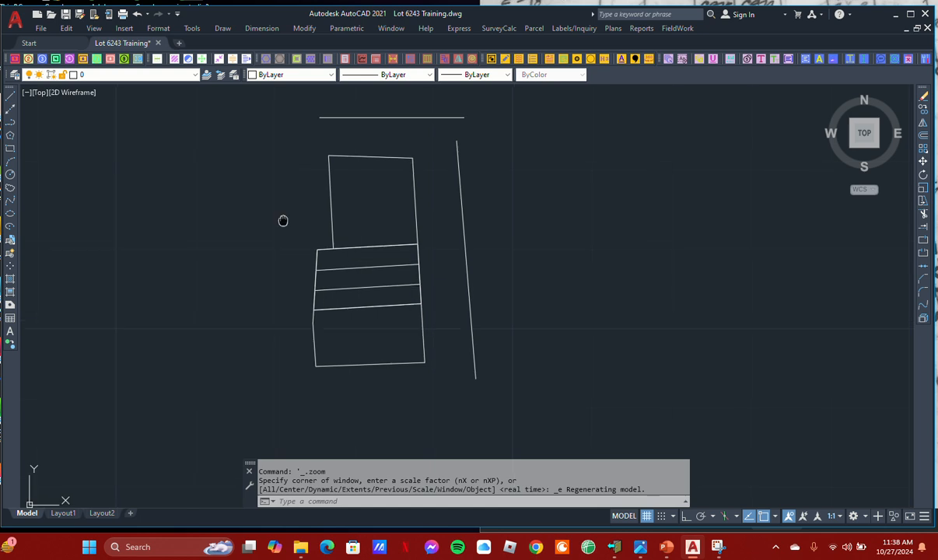